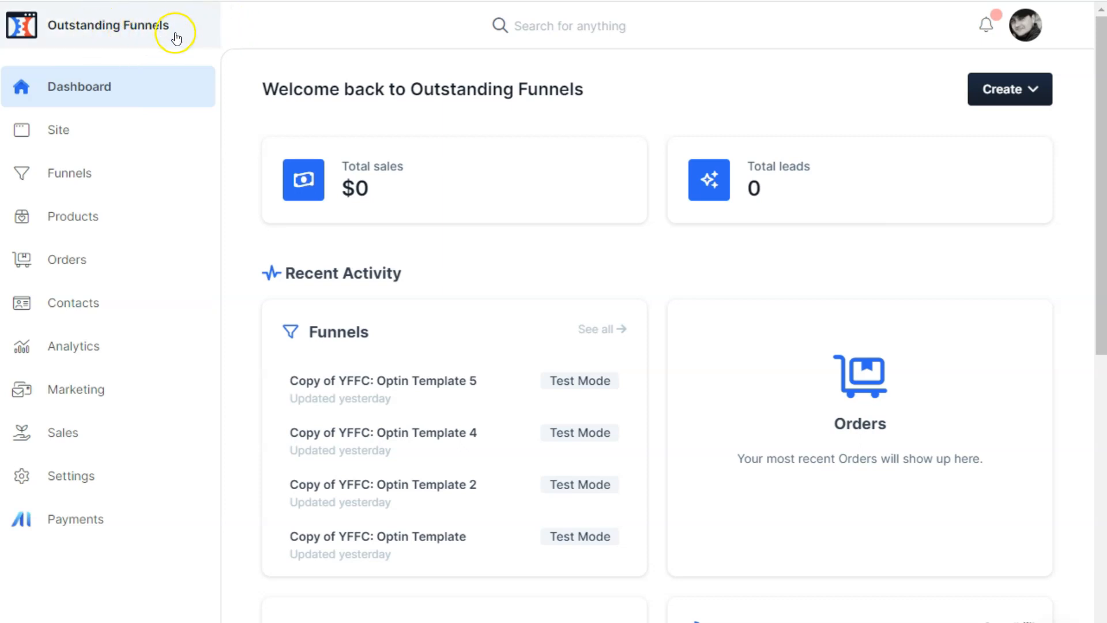
Step: View the list of workspaces in the team, including Outstanding Funnels, then close the list
left_click(142, 30)
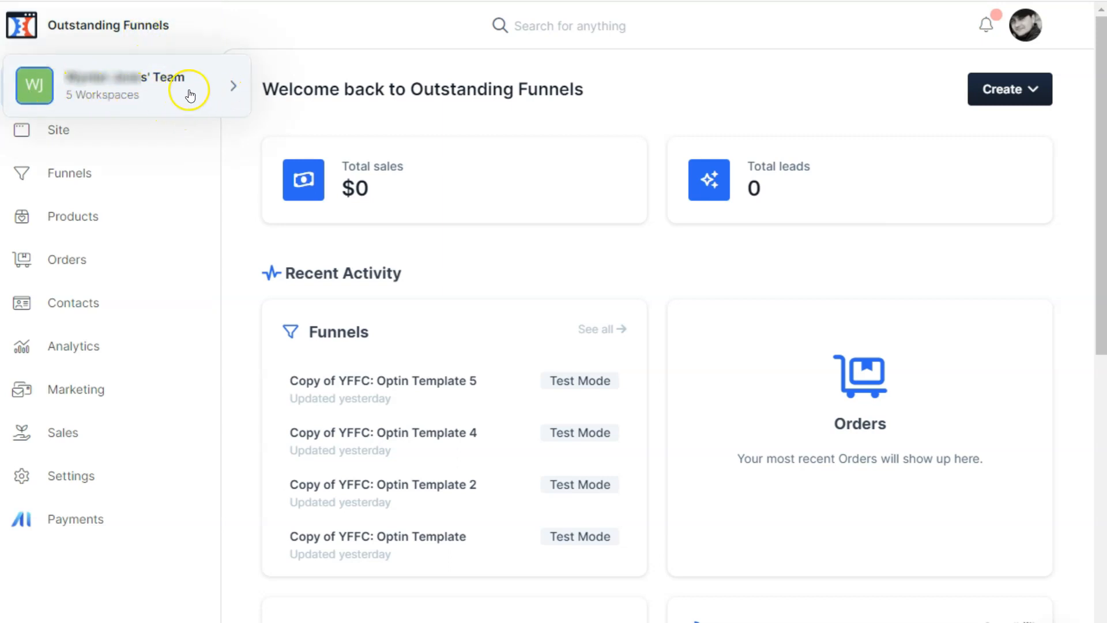
left_click(123, 94)
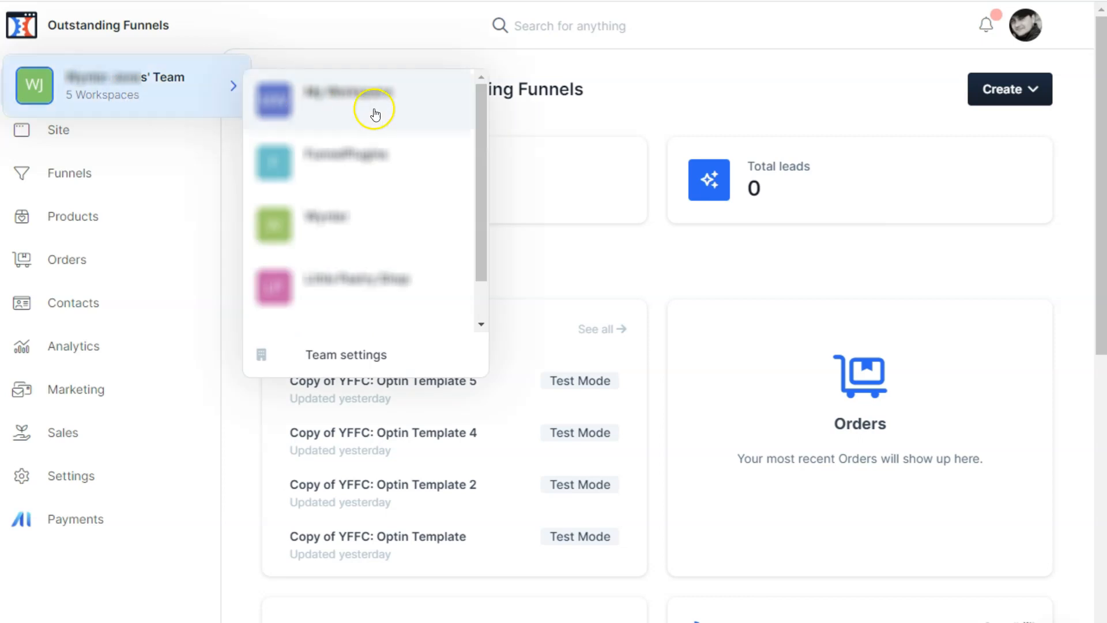
scroll(391, 123, "down", 1)
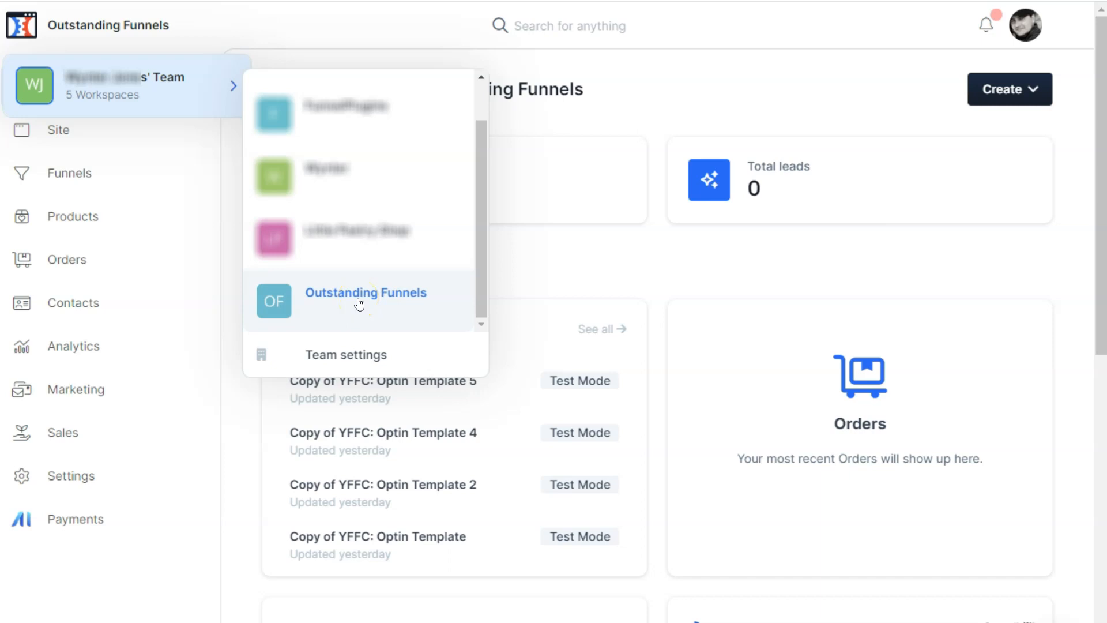
left_click(357, 30)
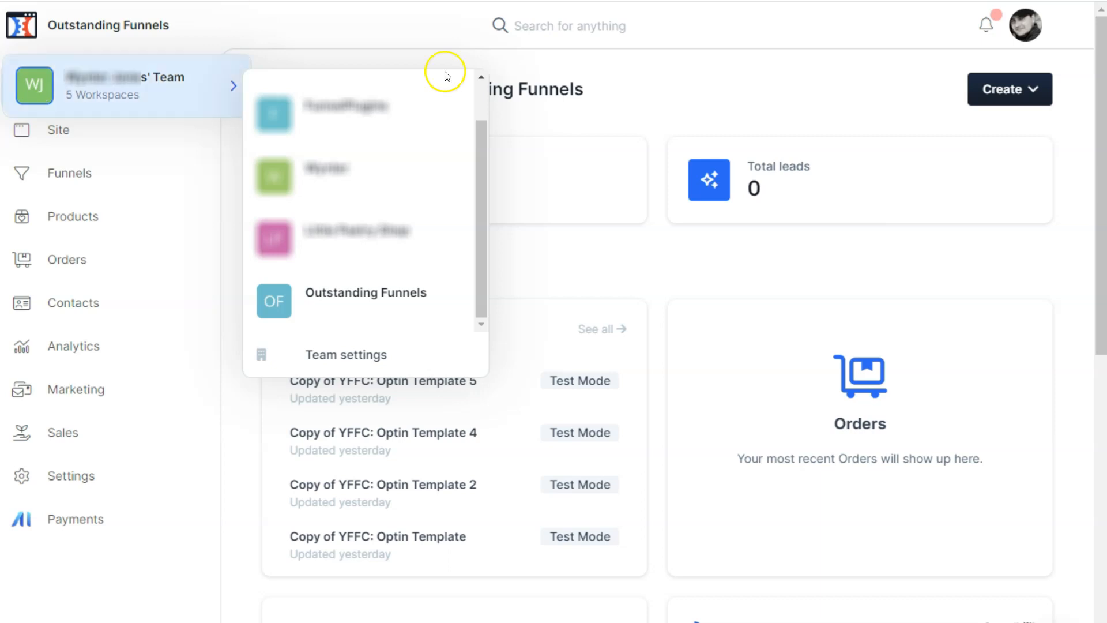
left_click(180, 45)
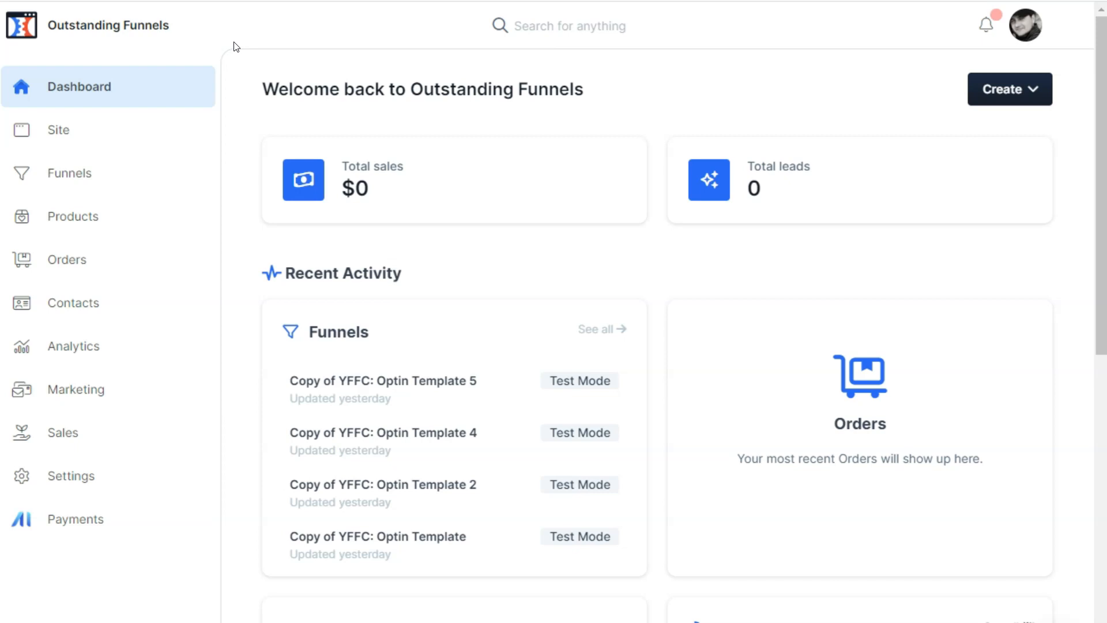
Step: View the team settings, then return to the Outstanding Funnels workspace dashboard
left_click(183, 22)
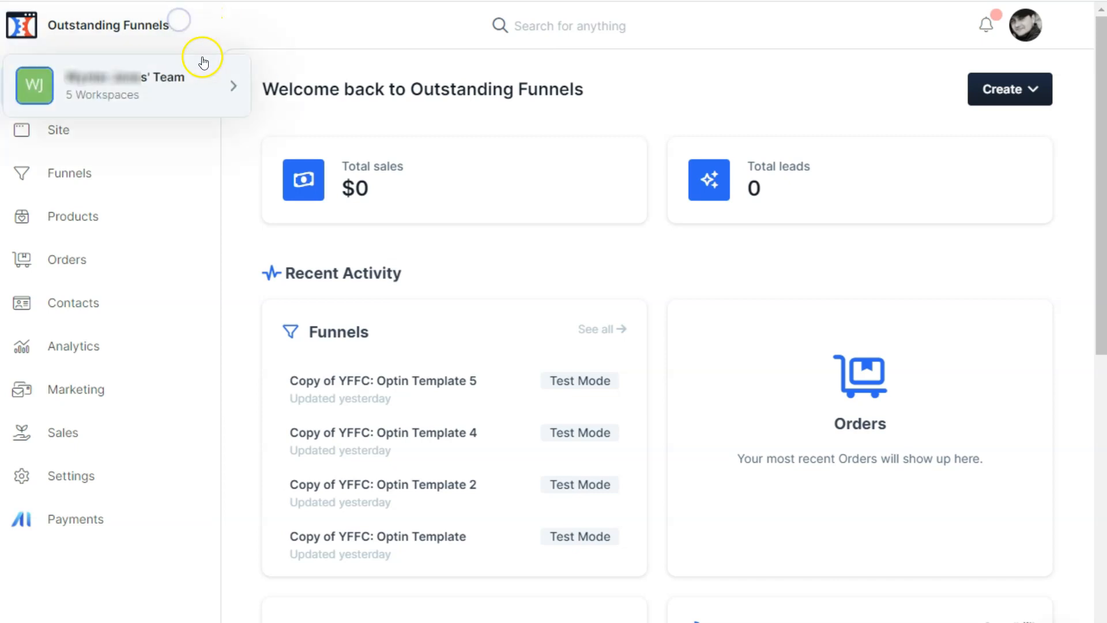
mouse_move(205, 64)
left_click(367, 362)
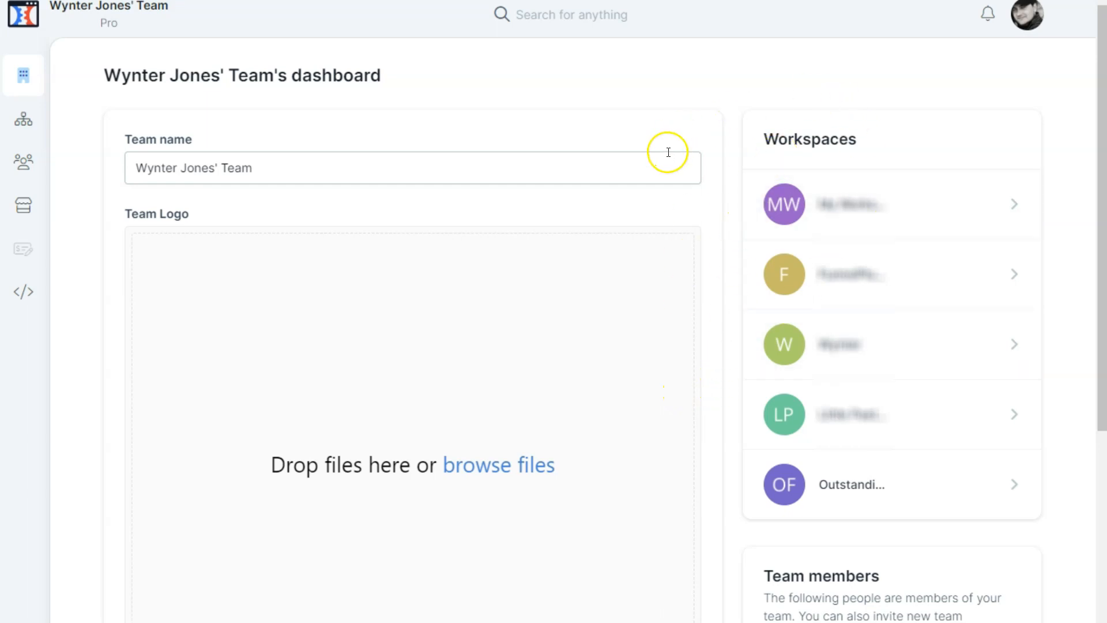
left_click(809, 474)
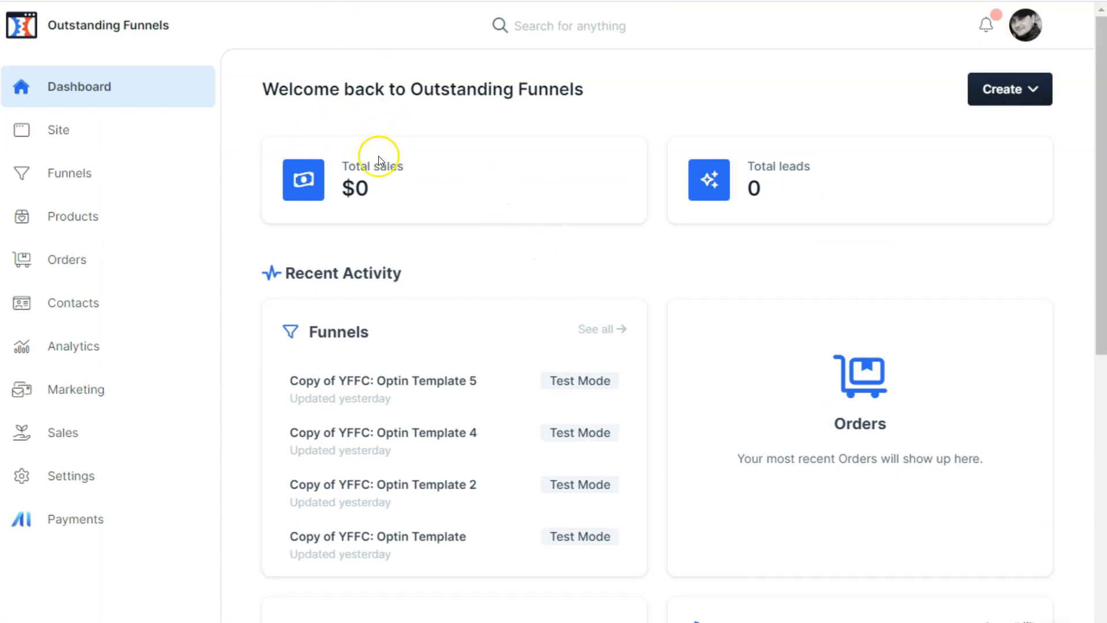
Step: Review the workspace dashboard's sales, leads, recent activity, broadcasts, blog posts and training sections
scroll(312, 254, "down", 2)
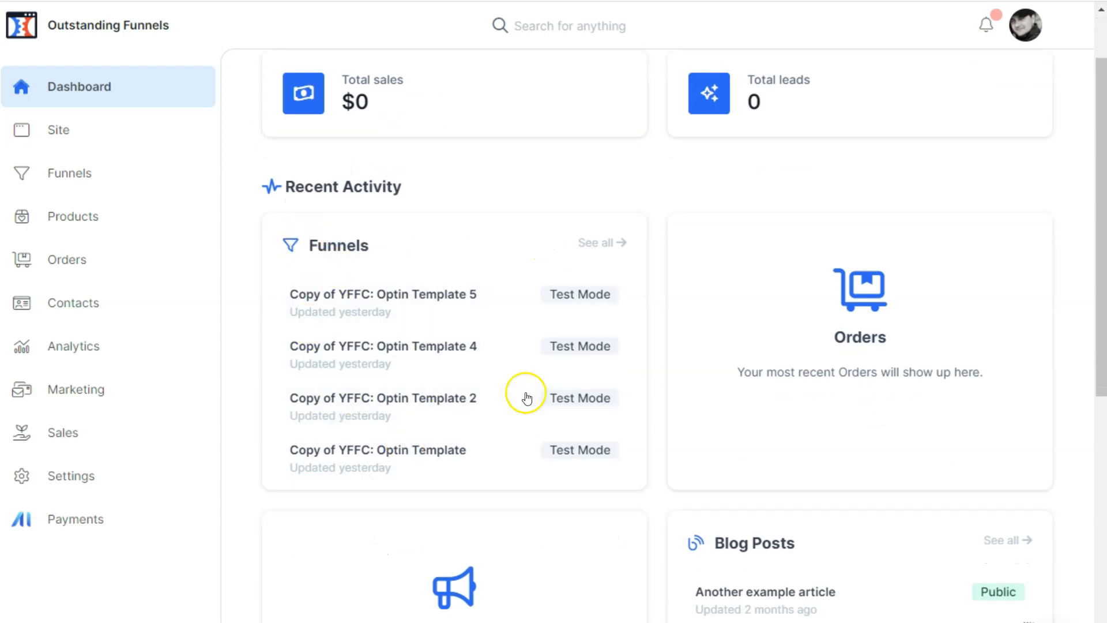
scroll(521, 255, "up", 2)
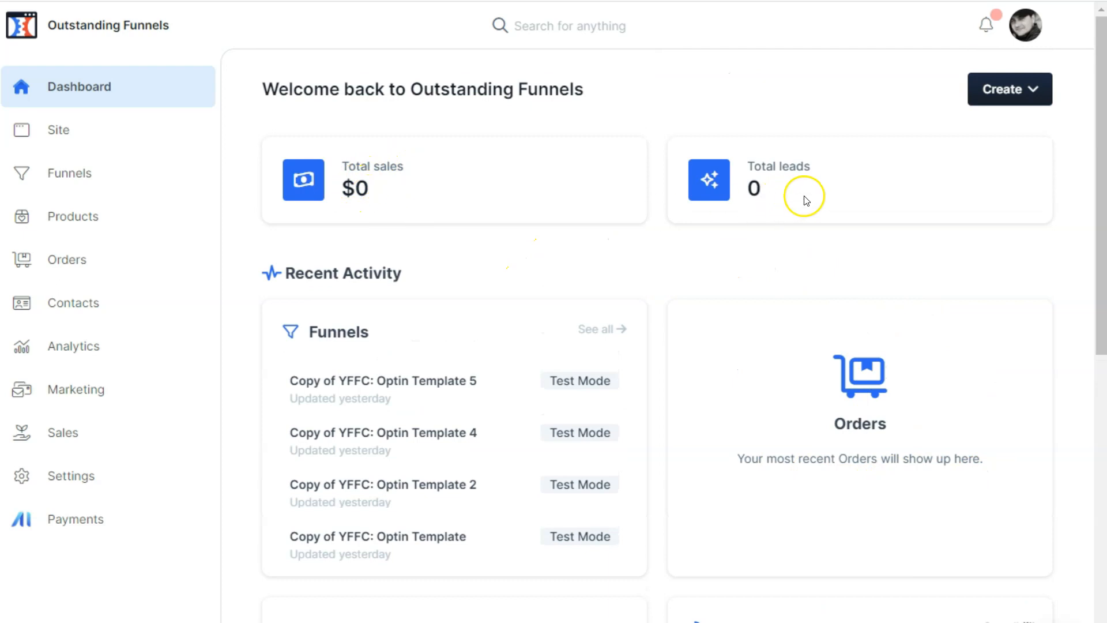
scroll(803, 198, "down", 10)
scroll(808, 204, "up", 2)
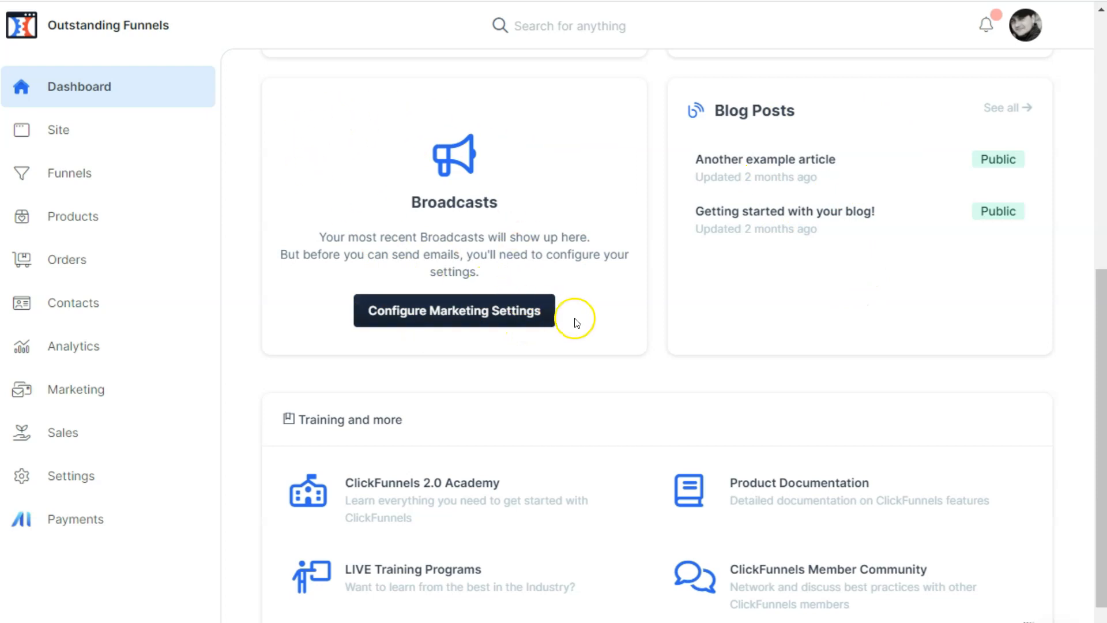
scroll(734, 398, "down", 3)
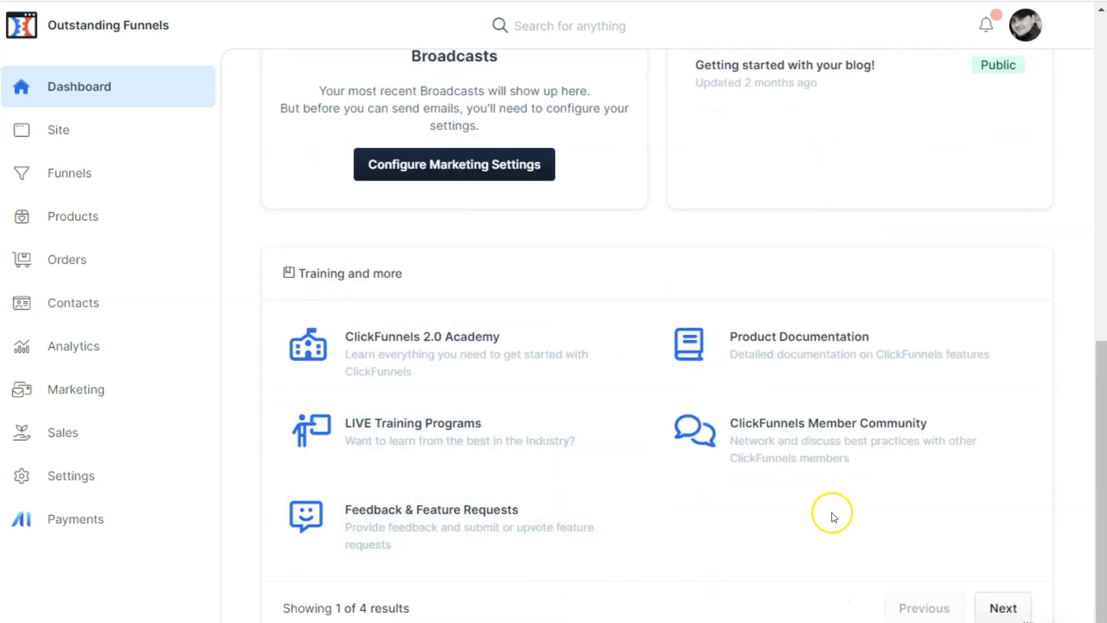
scroll(880, 482, "up", 12)
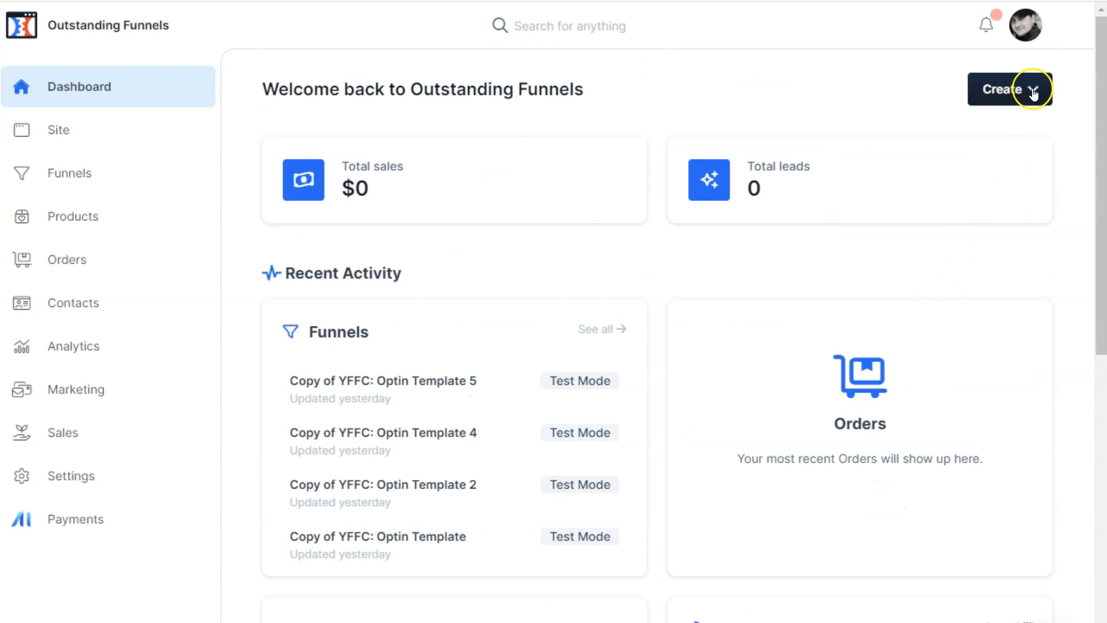
Step: Check which item types can be created from the dashboard, without creating anything
left_click(1036, 97)
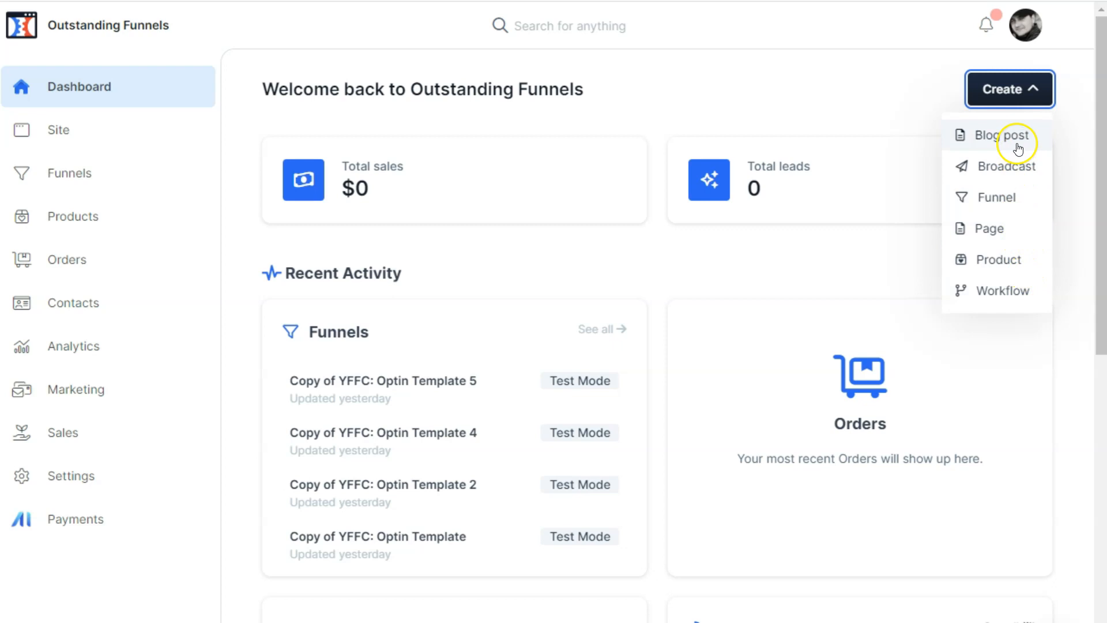
left_click(830, 84)
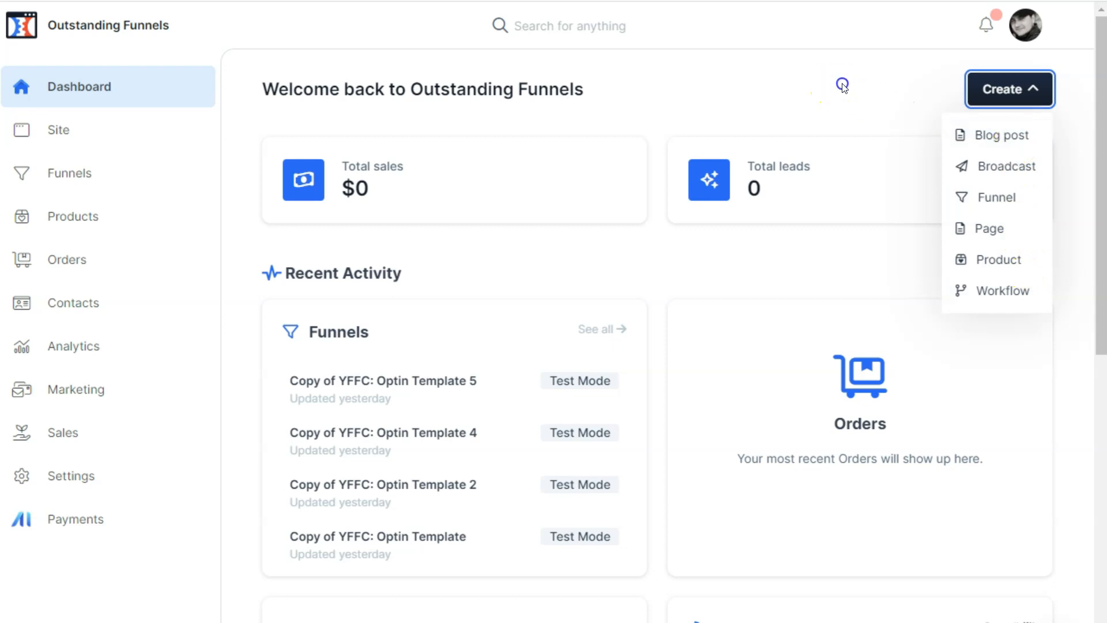
left_click(1012, 85)
left_click(766, 76)
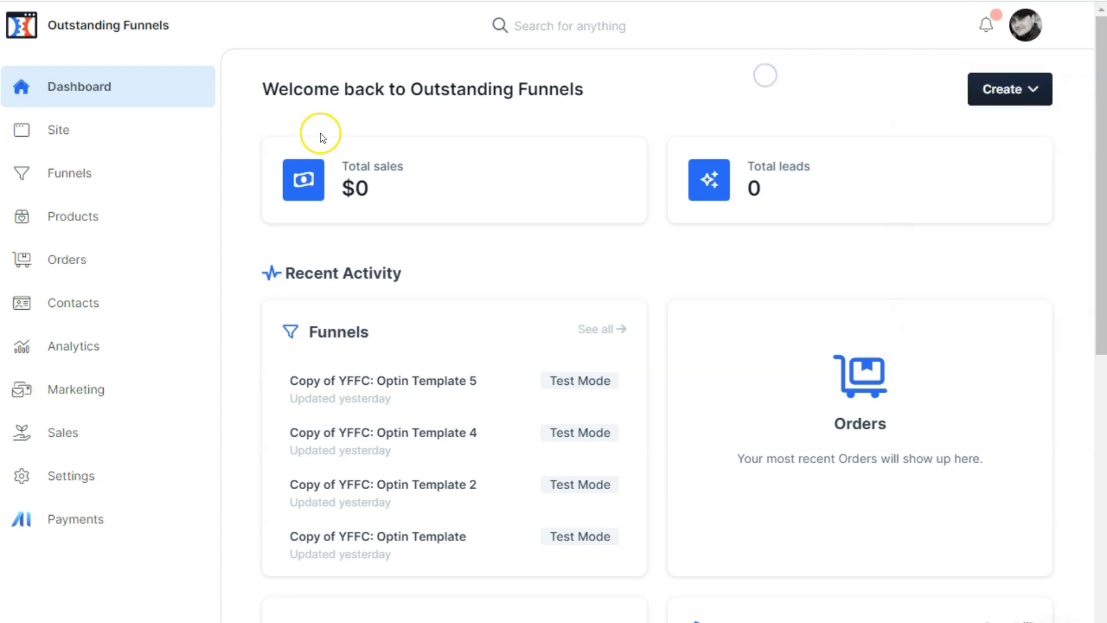
Step: Go to the site overview, check the theme's extra actions and open CF2.0 - Hero Theme for customizing
left_click(120, 144)
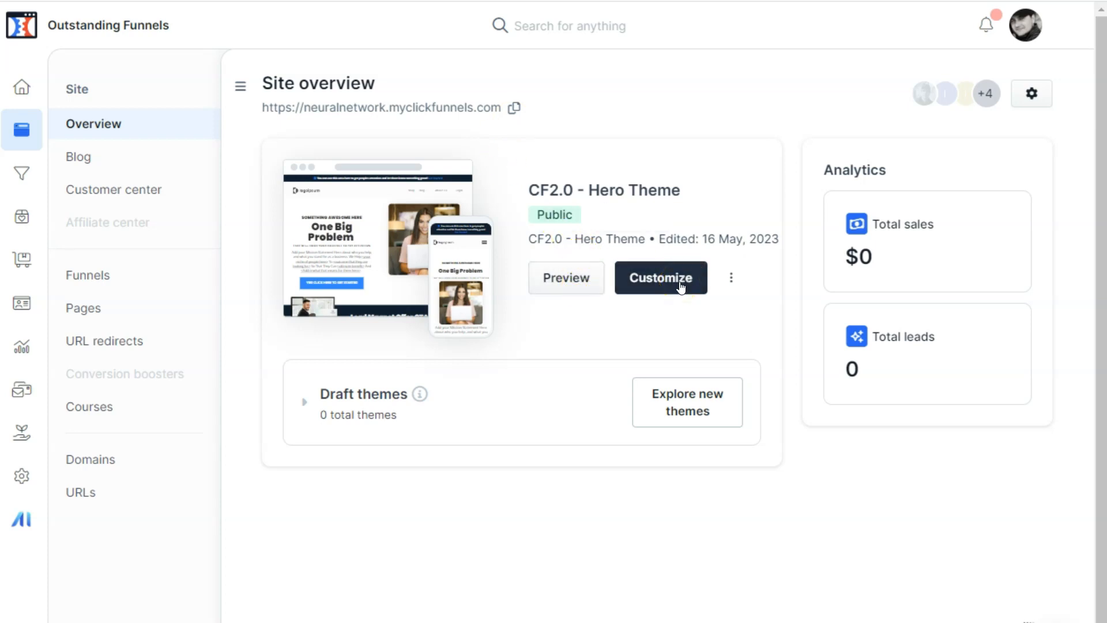
left_click(733, 278)
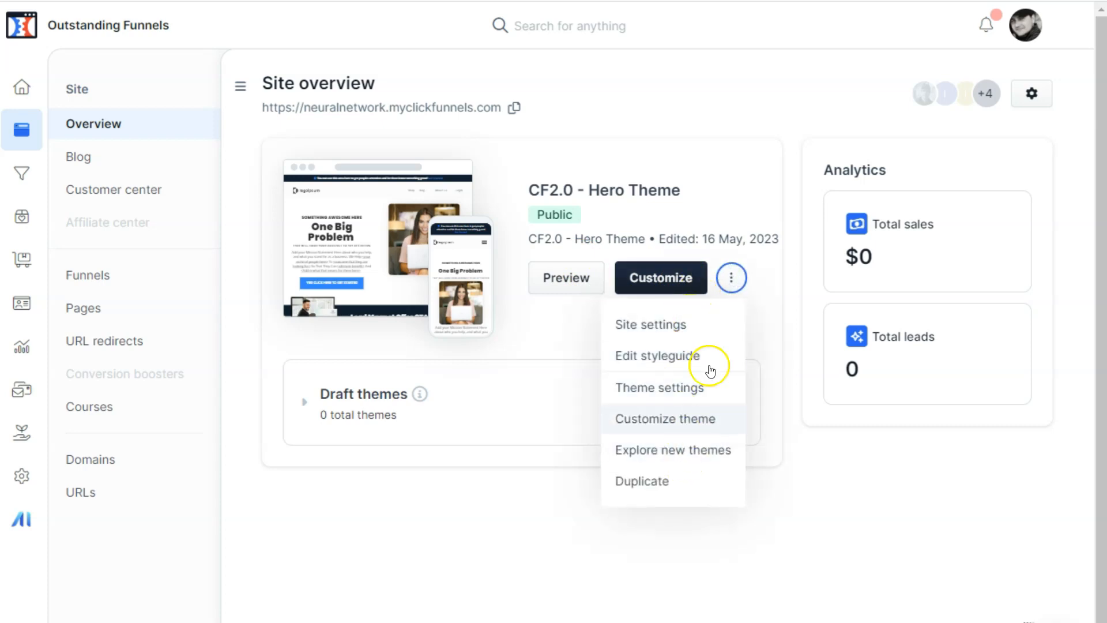
left_click(659, 284)
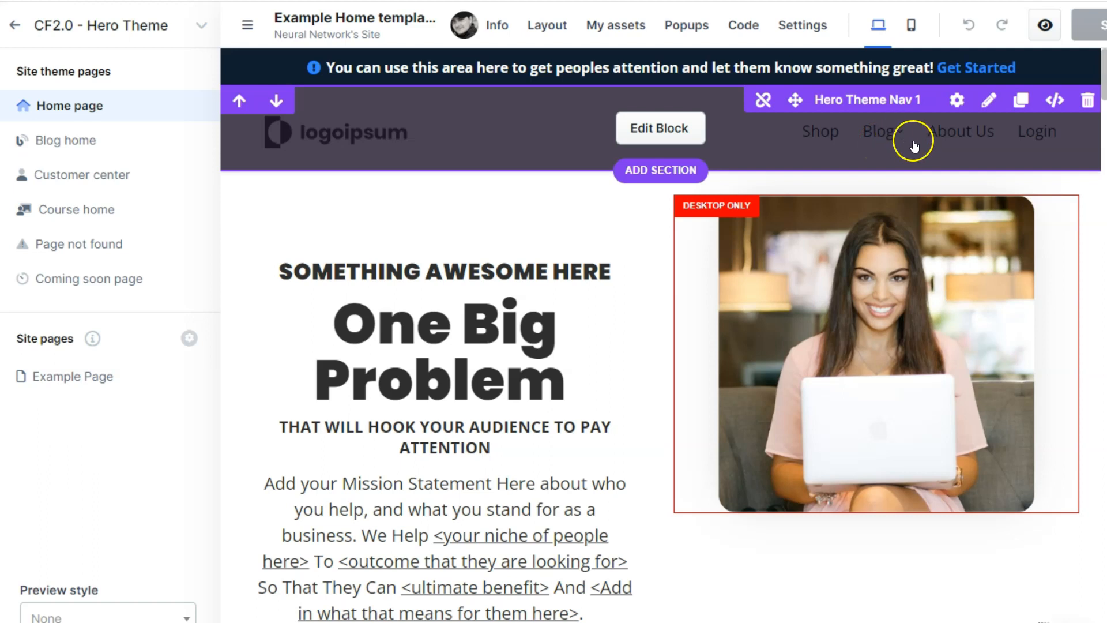
Step: View the theme's Blog home, Customer center, Course home, Page not found, Coming soon and Example Page, and exit the theme editor
left_click(61, 151)
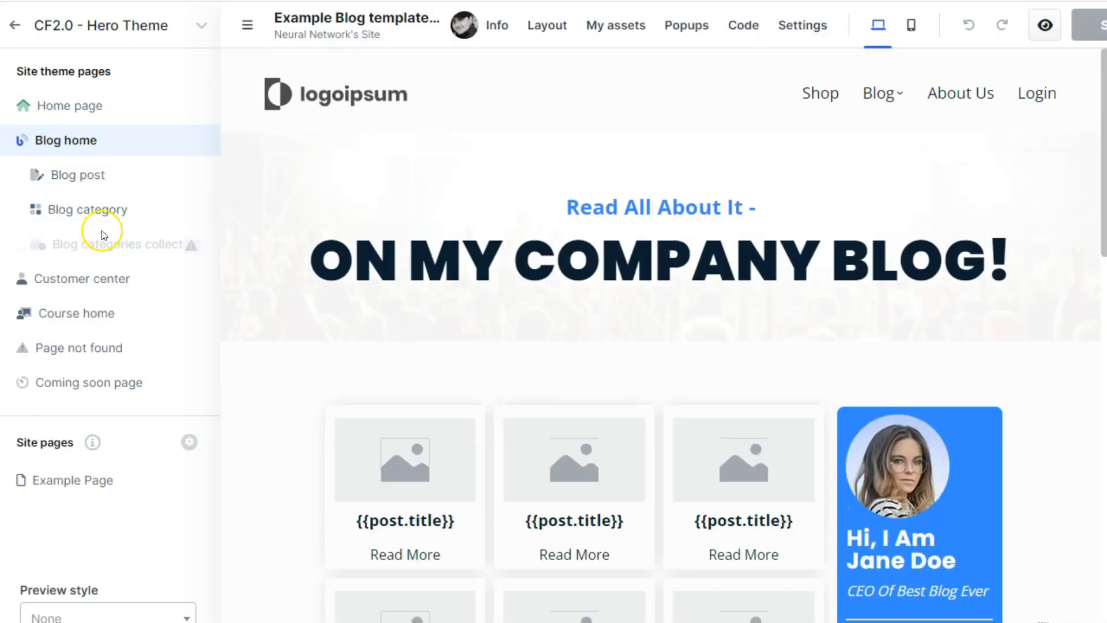
left_click(83, 281)
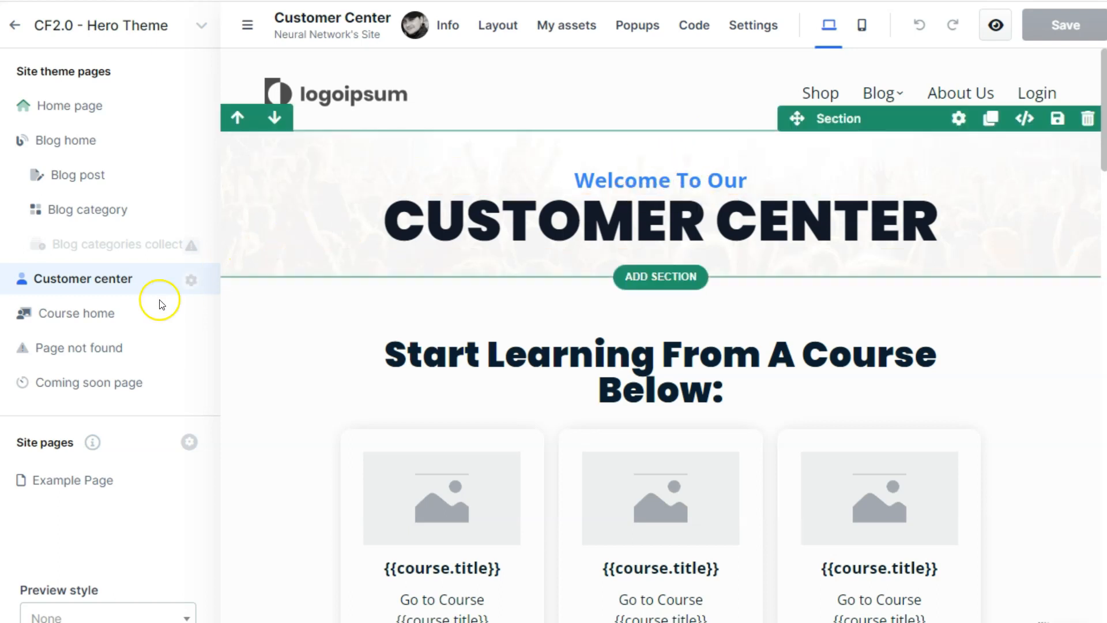
left_click(94, 315)
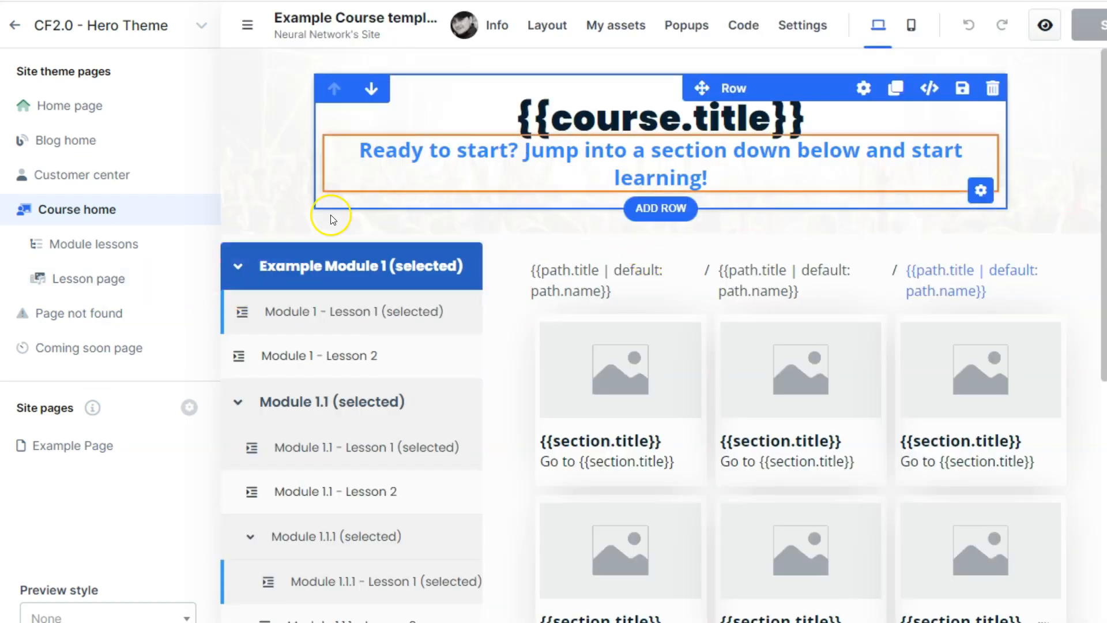
left_click(83, 321)
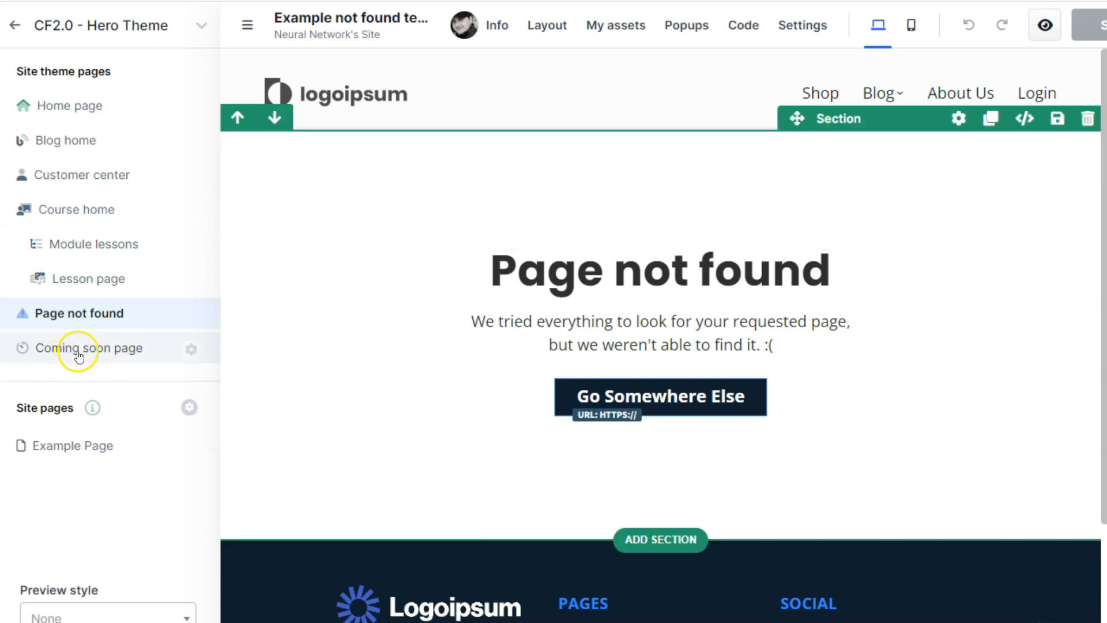
left_click(78, 353)
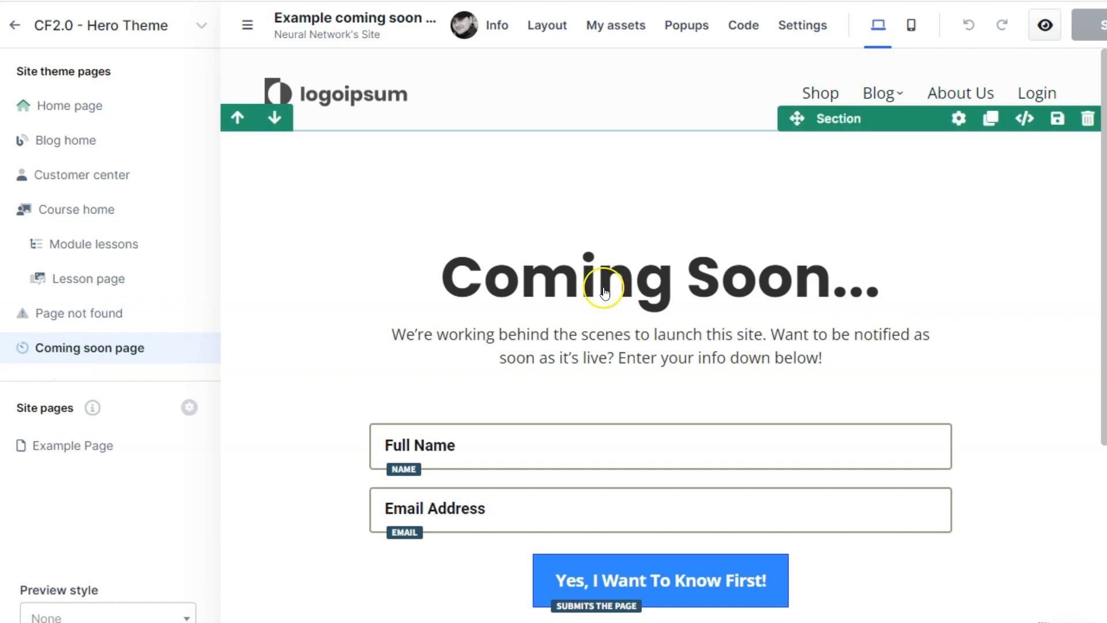
scroll(418, 311, "down", 5)
scroll(433, 304, "up", 5)
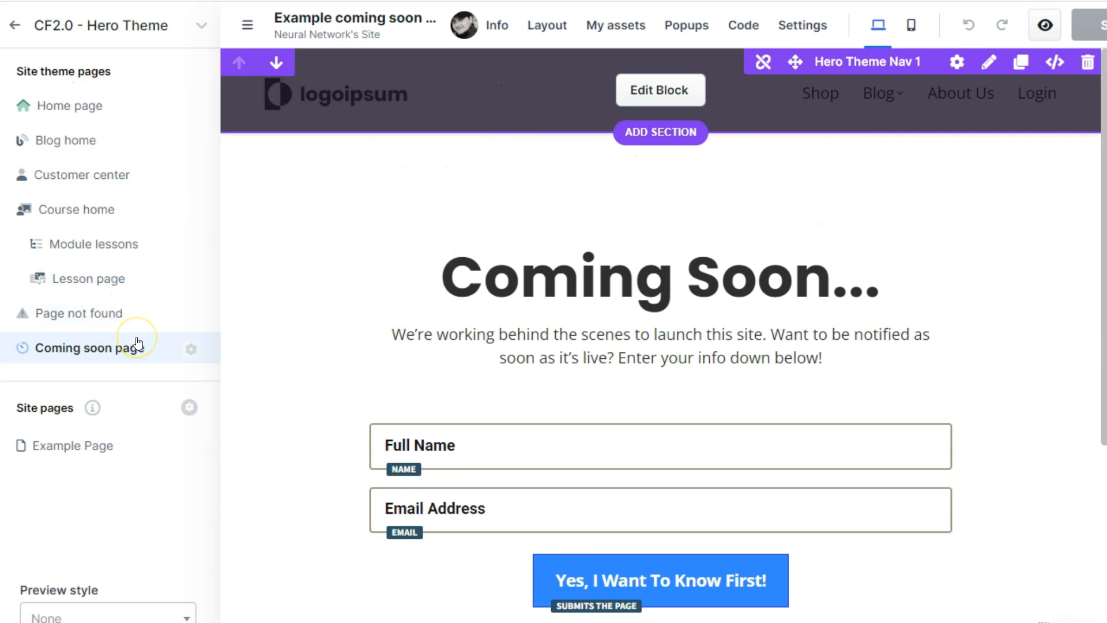
left_click(78, 463)
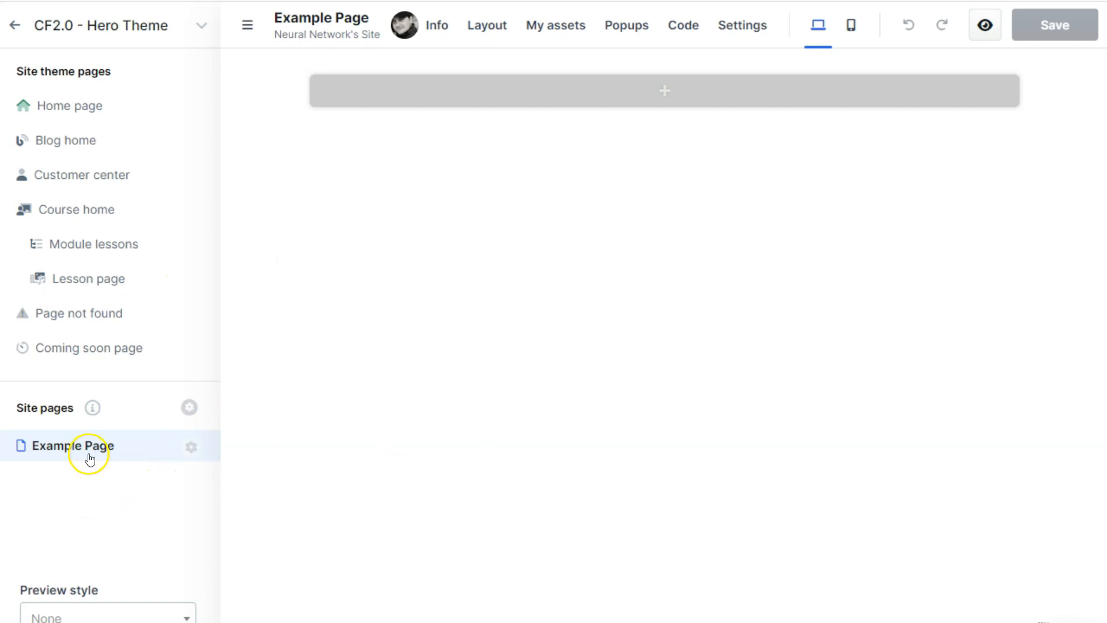
left_click(15, 24)
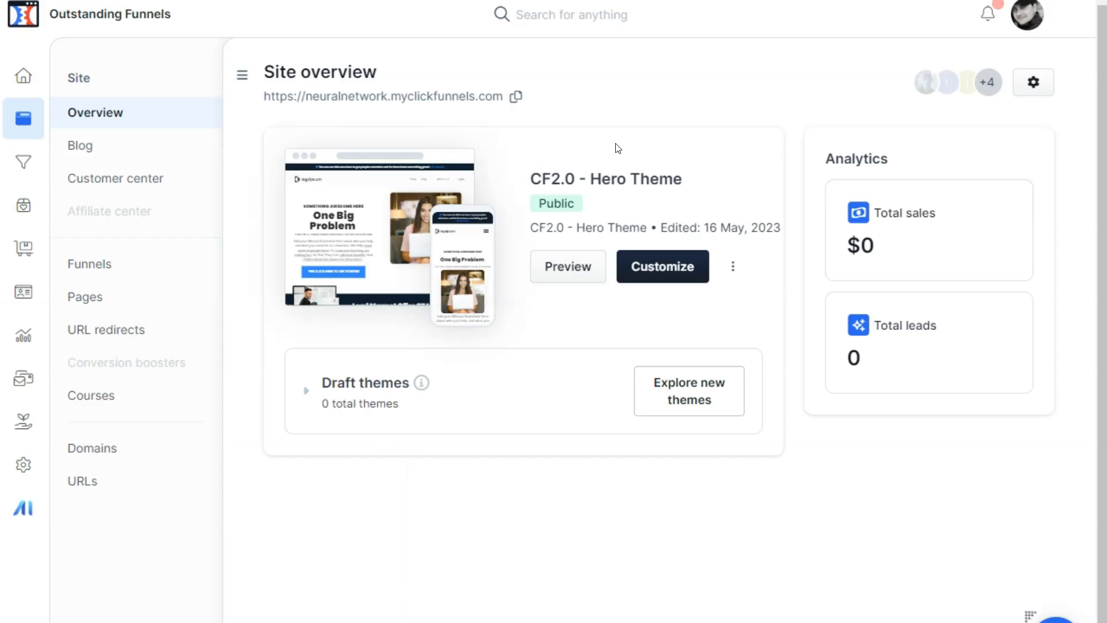
Step: Open the site settings from the site overview and inspect the site title field without changing it
left_click(1034, 84)
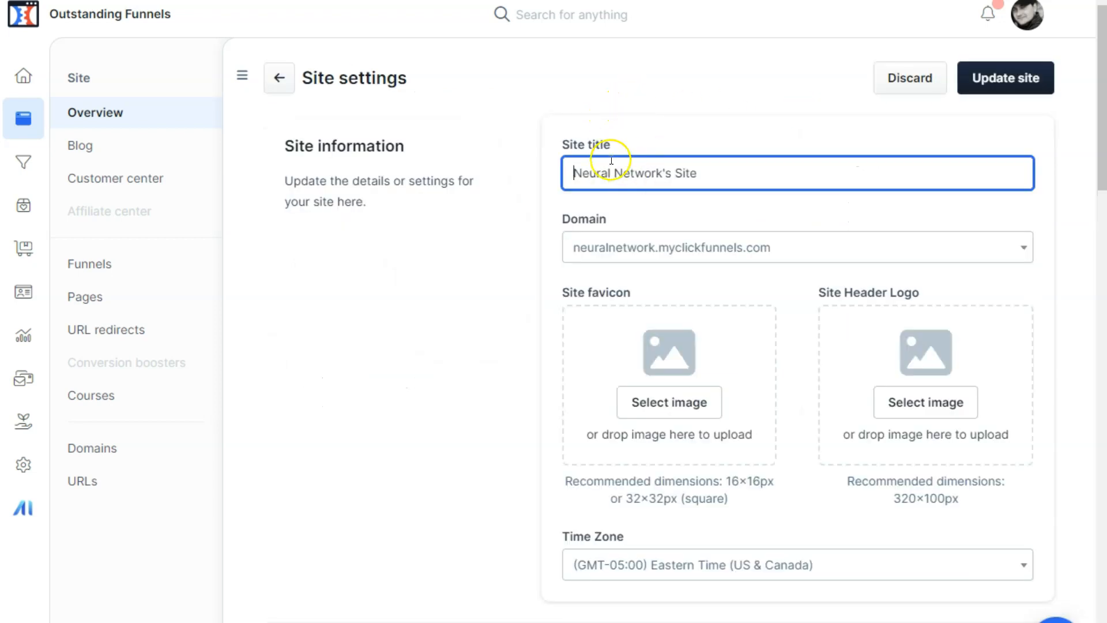
left_click(584, 174)
left_click_drag(561, 145, 649, 178)
left_click(650, 175)
left_click_drag(573, 172, 746, 175)
left_click(745, 179)
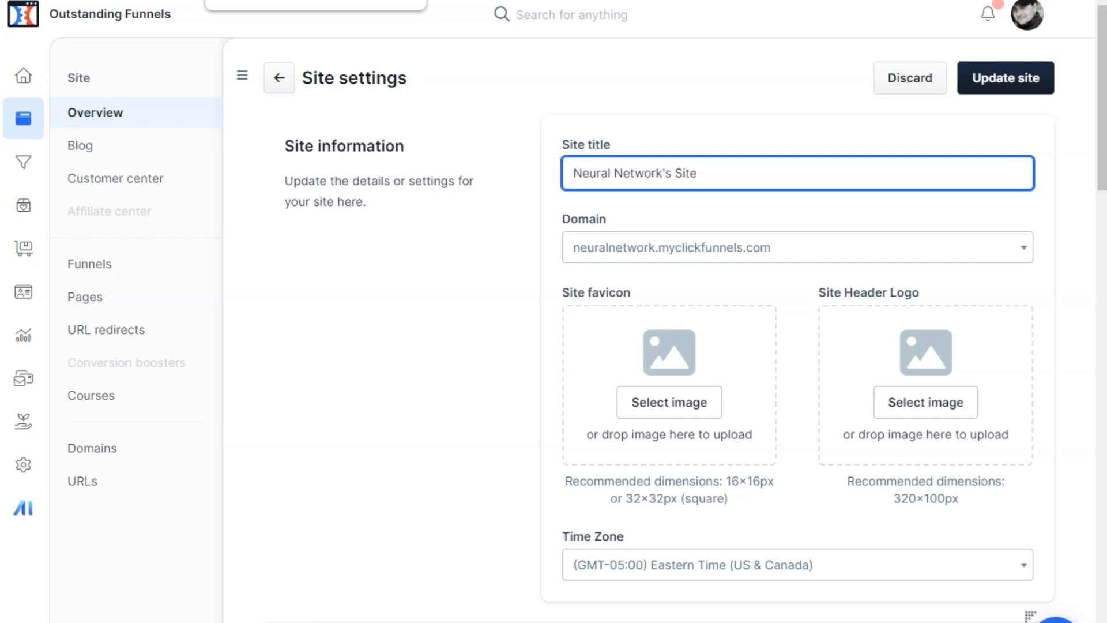
left_click(524, 198)
left_click(576, 249)
left_click(519, 241)
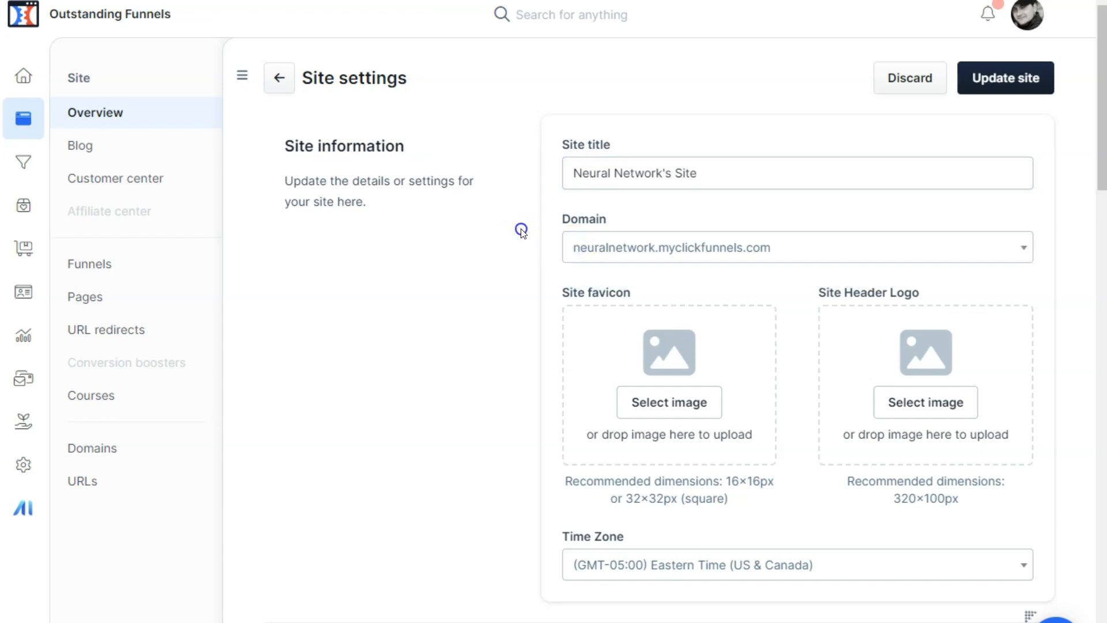
Step: Check which domains are available for the site and leave the domain selection as it is
scroll(521, 228, "down", 1)
scroll(521, 226, "up", 1)
left_click(636, 245)
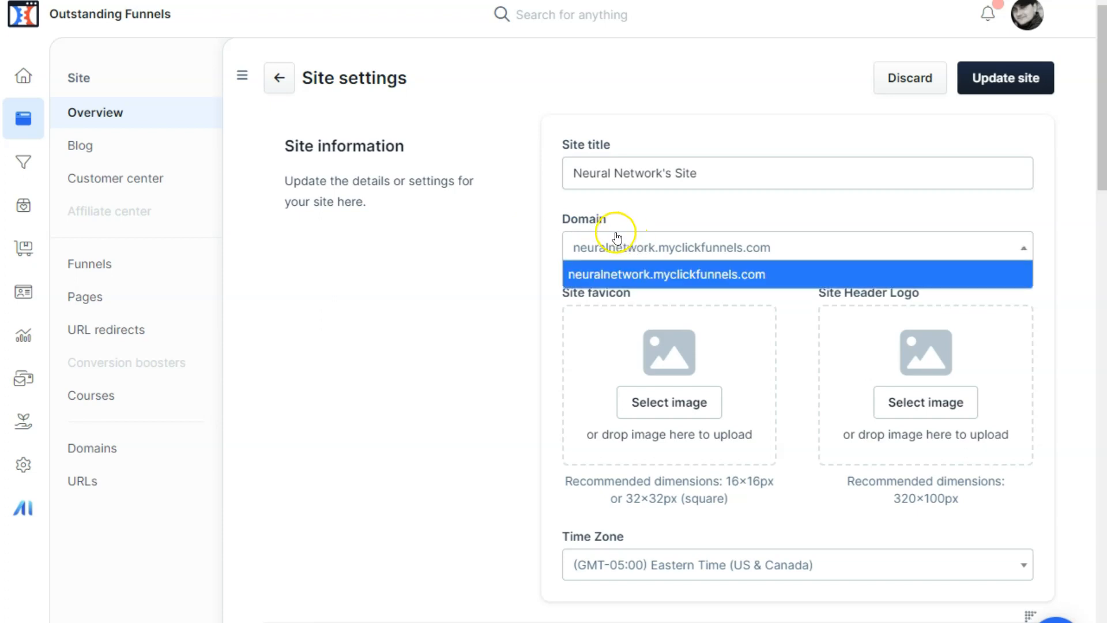
left_click(522, 219)
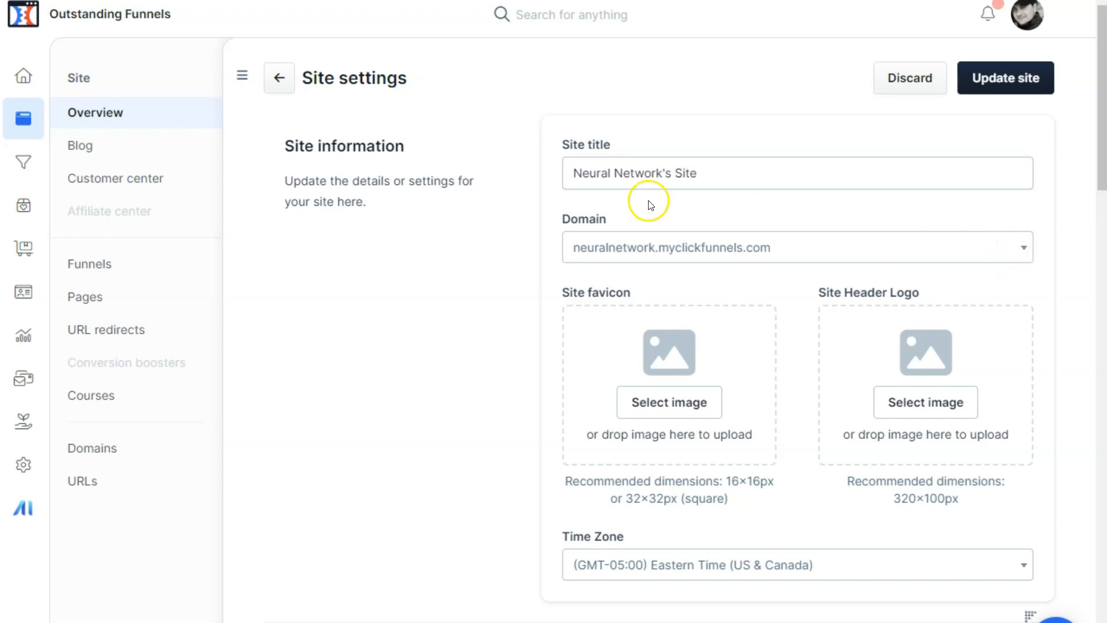
left_click(539, 254)
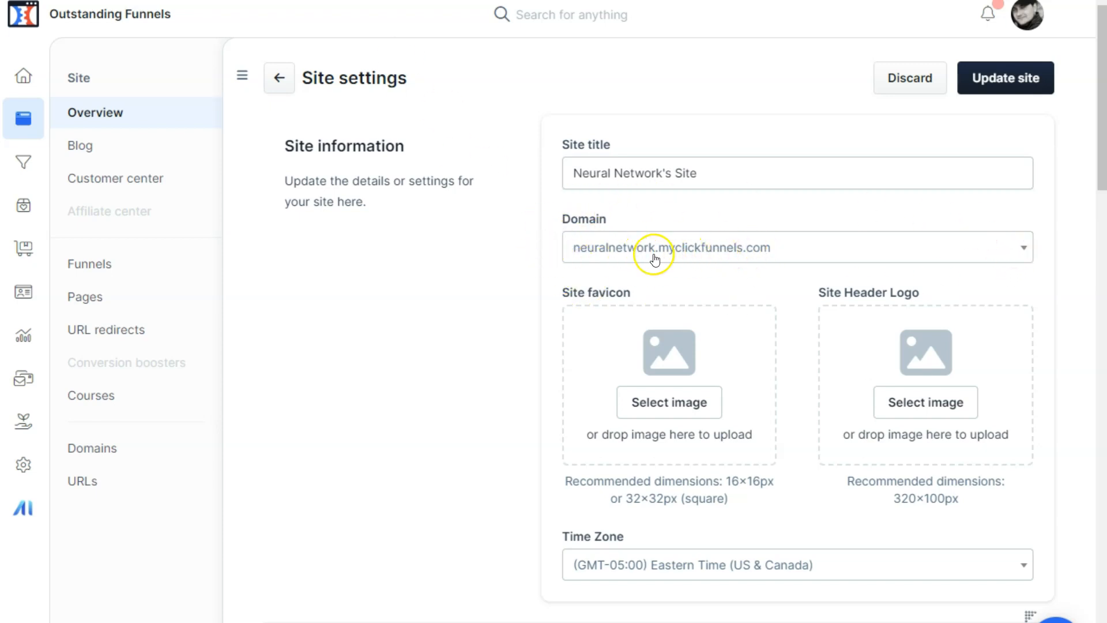
Step: Examine the site favicon, header logo and time zone fields in the site information settings
scroll(449, 242, "down", 2)
scroll(473, 253, "up", 2)
scroll(439, 400, "down", 2)
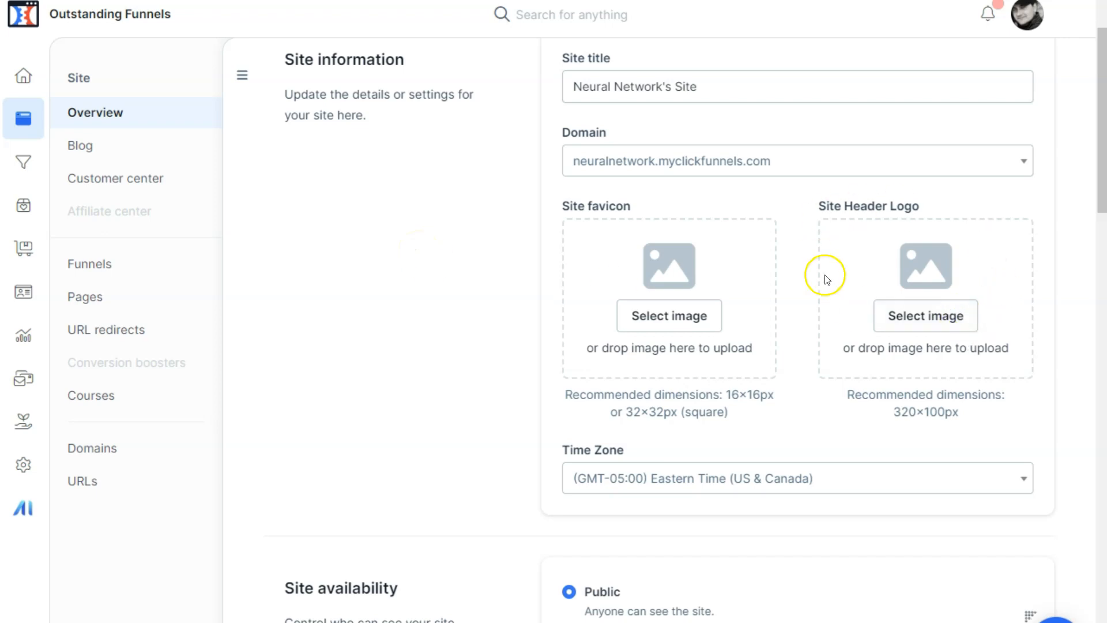
scroll(363, 263, "down", 3)
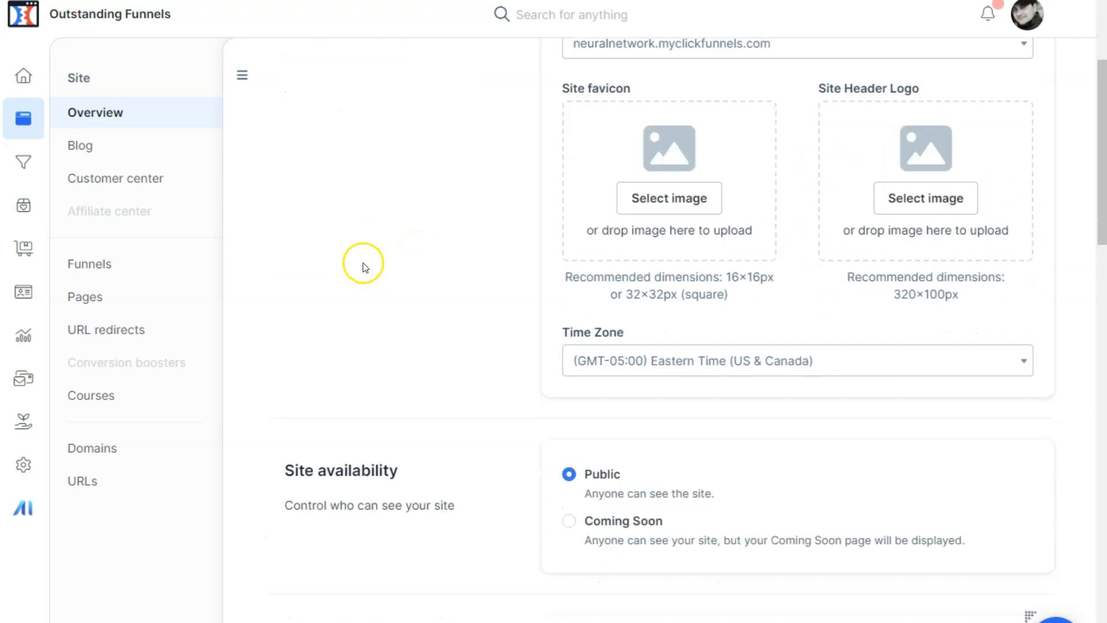
scroll(360, 261, "down", 2)
scroll(360, 261, "up", 5)
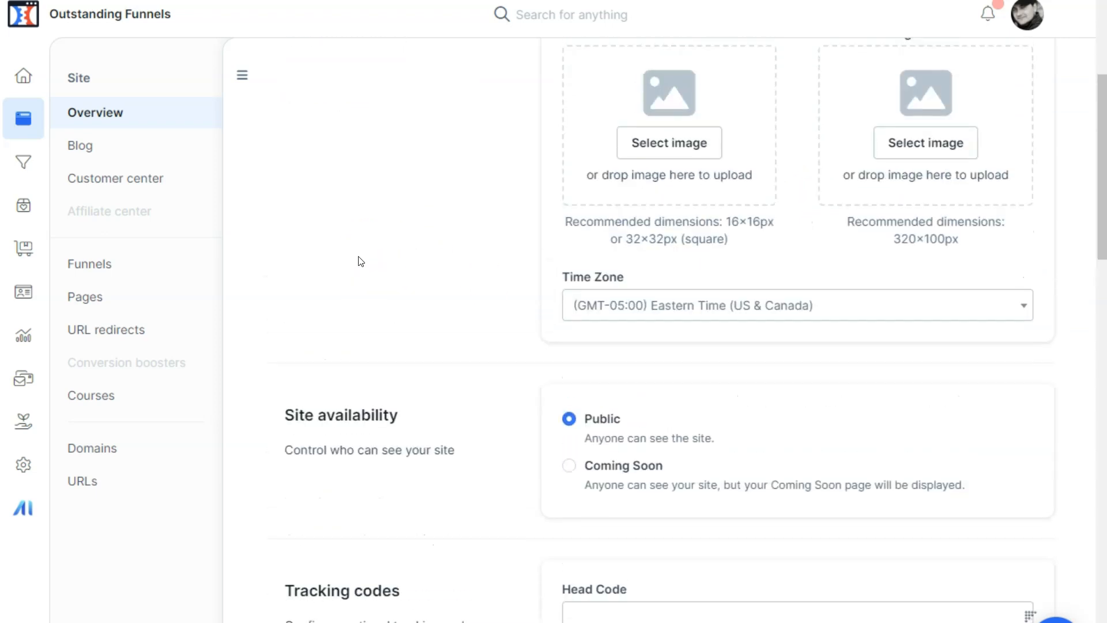
scroll(777, 509, "down", 2)
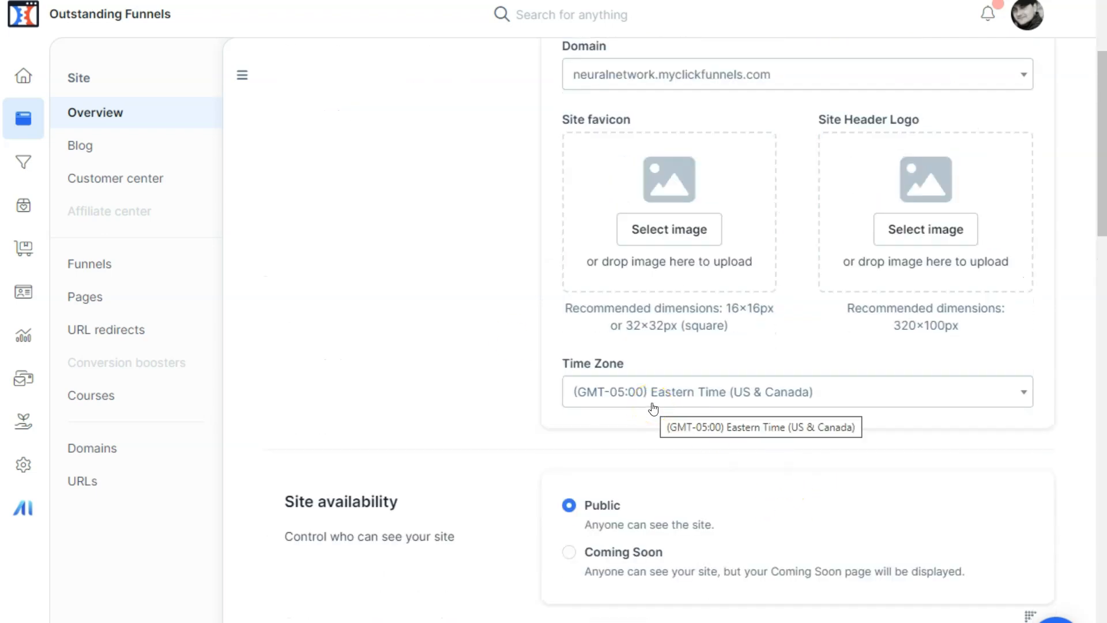
scroll(345, 340, "down", 2)
scroll(336, 334, "up", 4)
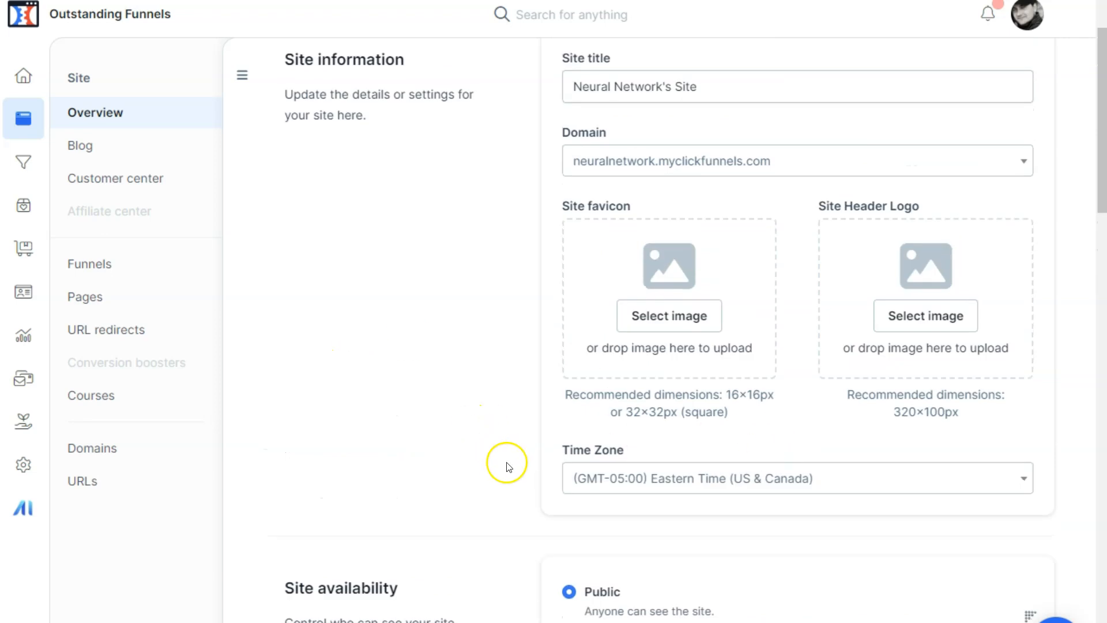
scroll(478, 446, "down", 5)
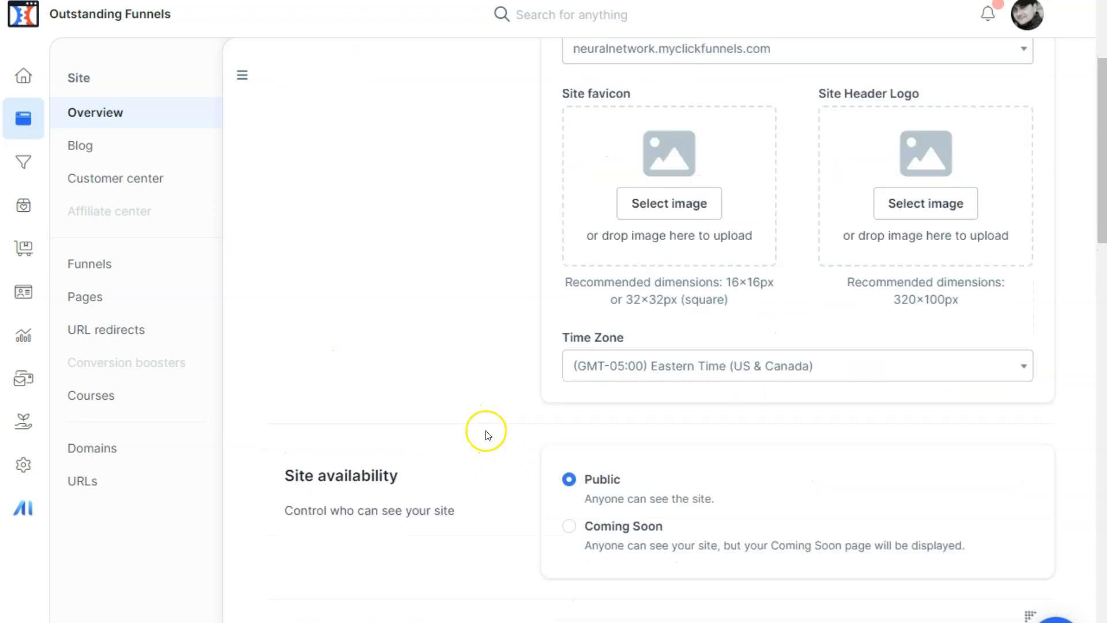
scroll(455, 380, "down", 2)
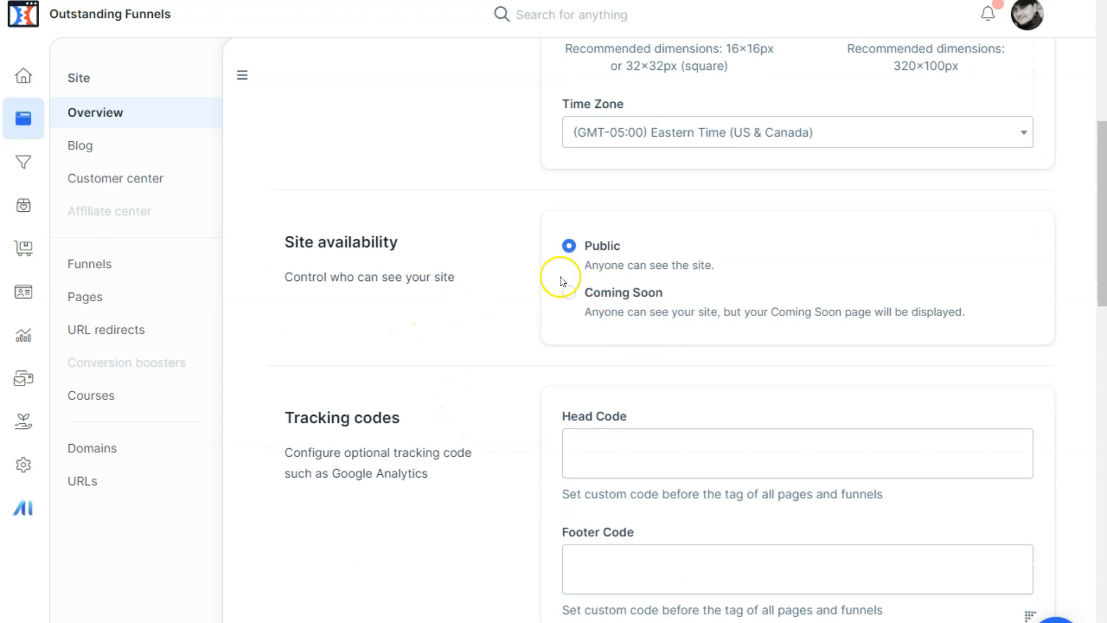
Step: Try the Coming Soon option for site availability and switch it back to Public
left_click(567, 252)
left_click(567, 253)
scroll(548, 279, "down", 2)
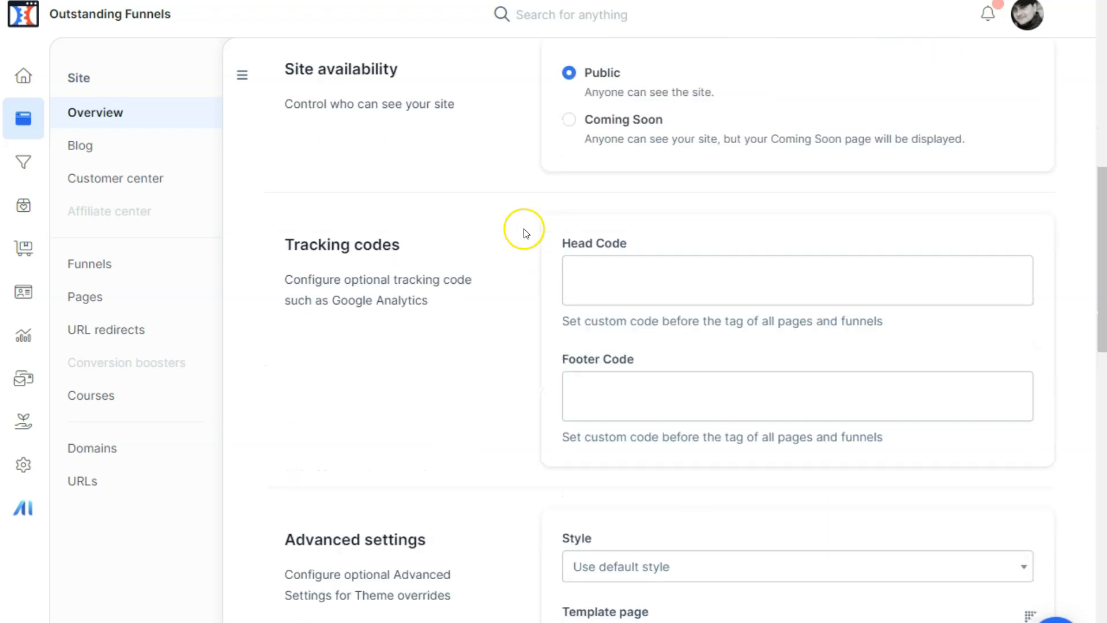
scroll(539, 210, "up", 1)
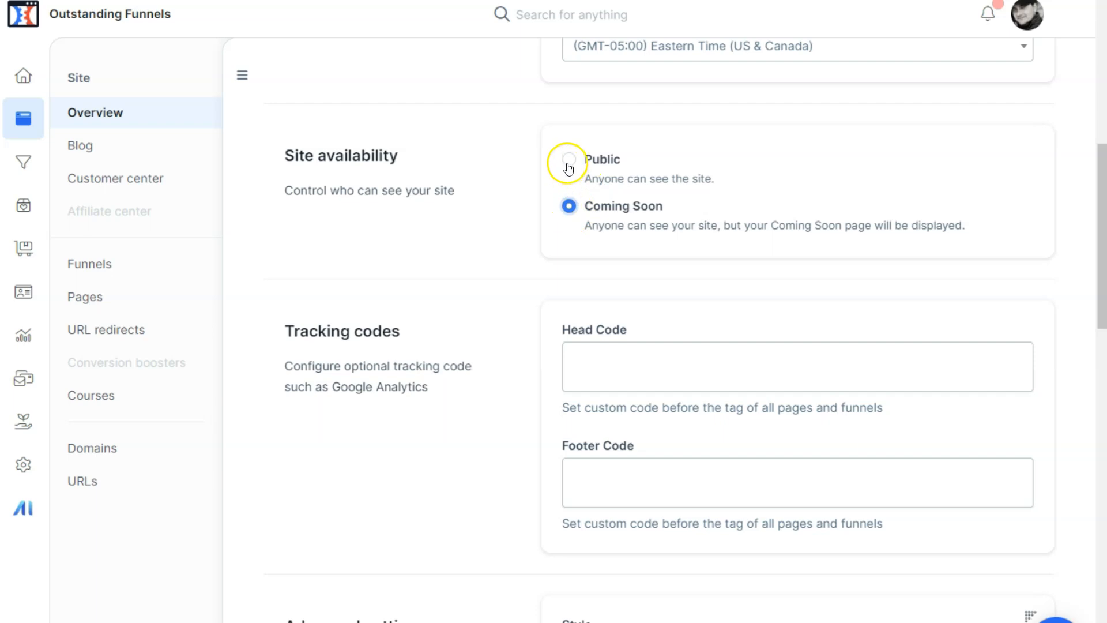
left_click(568, 167)
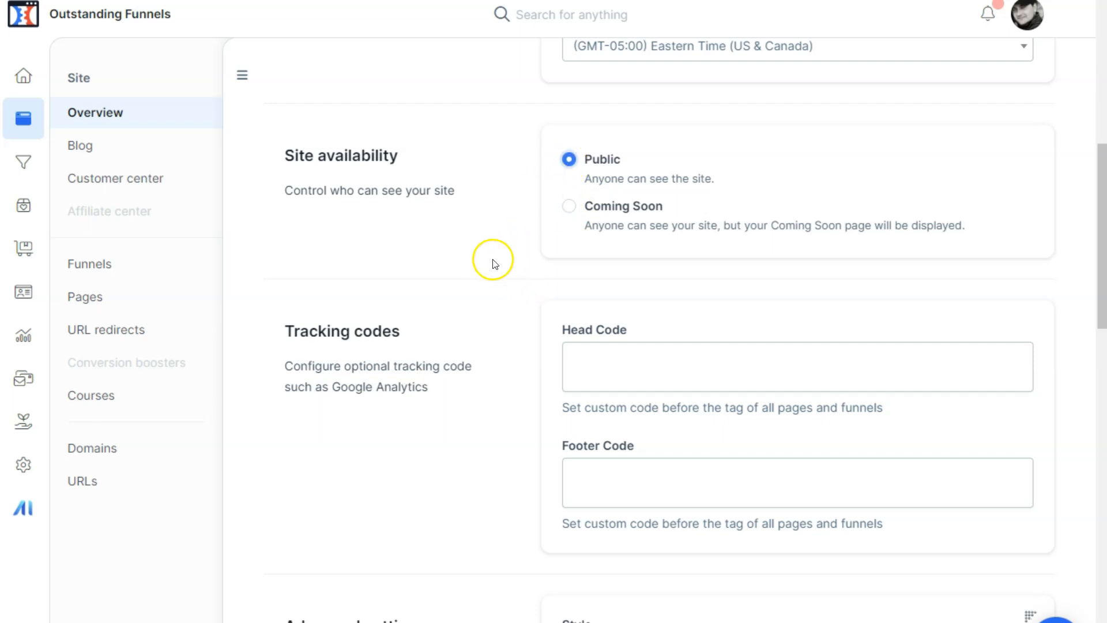
Step: Examine the Head Code and Footer Code fields of the tracking codes without entering any code
scroll(490, 262, "down", 2)
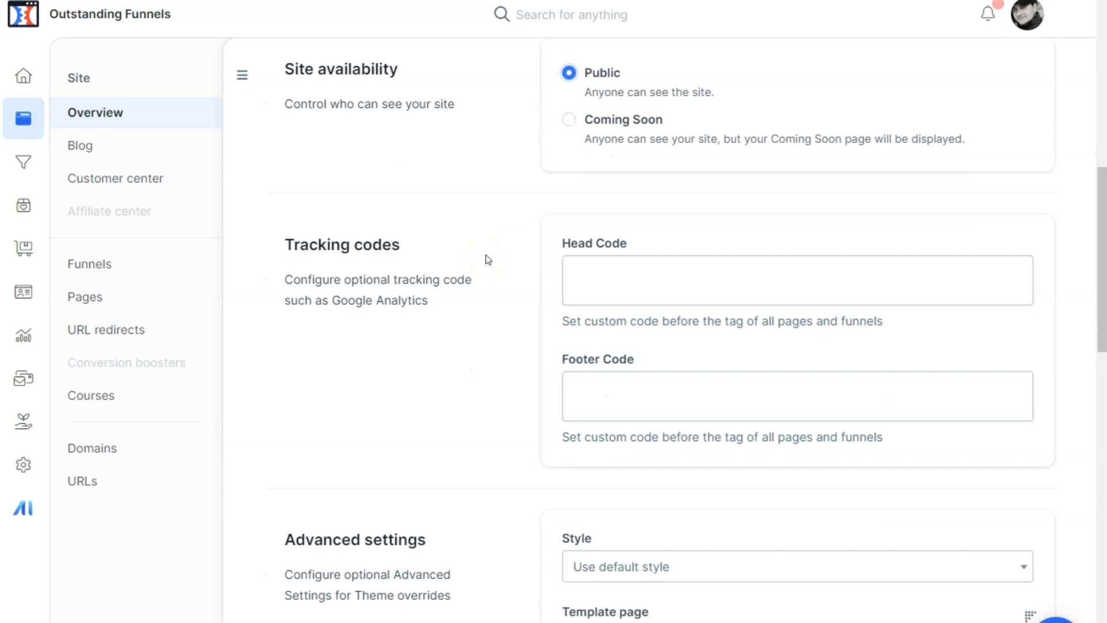
scroll(496, 236, "down", 3)
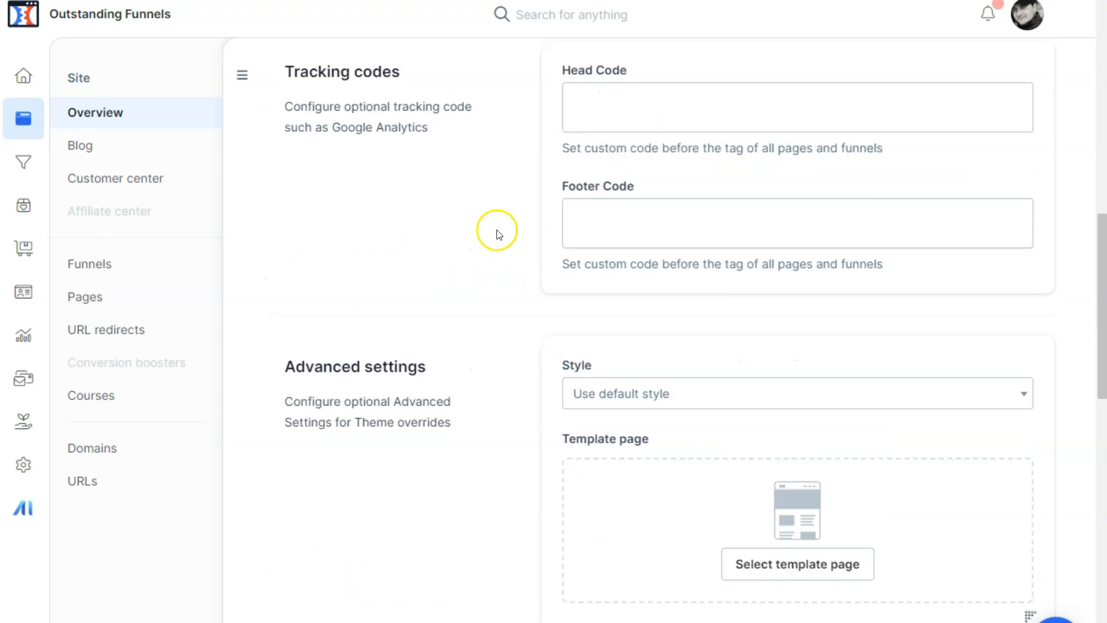
scroll(531, 162, "up", 2)
left_click_drag(563, 156, 620, 163)
left_click(447, 161)
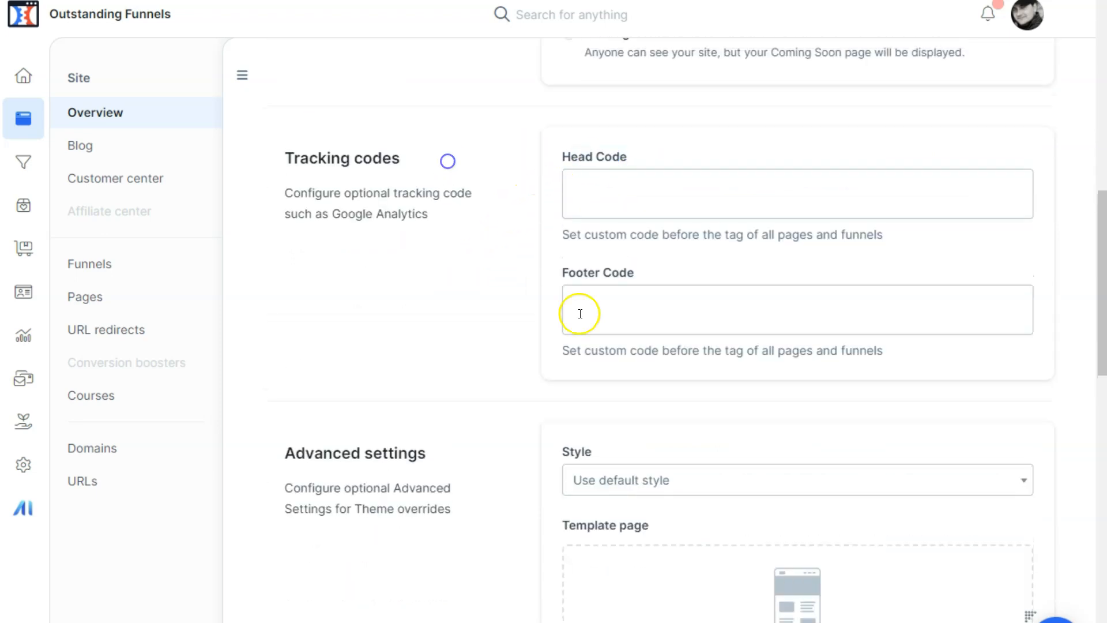
left_click_drag(564, 274, 630, 274)
left_click(524, 253)
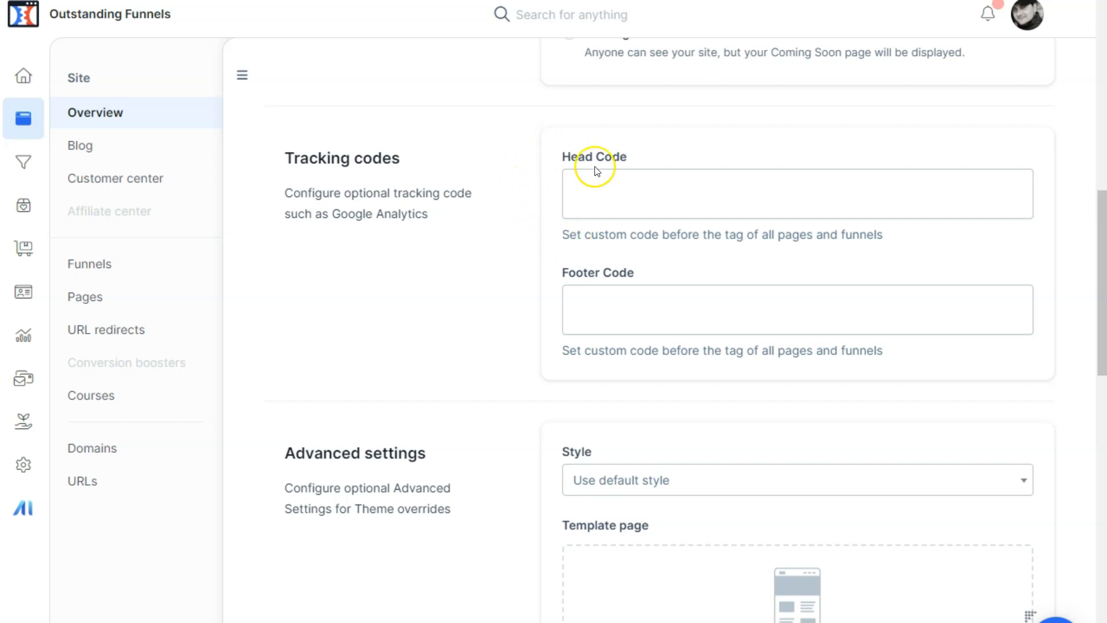
left_click_drag(558, 155, 633, 158)
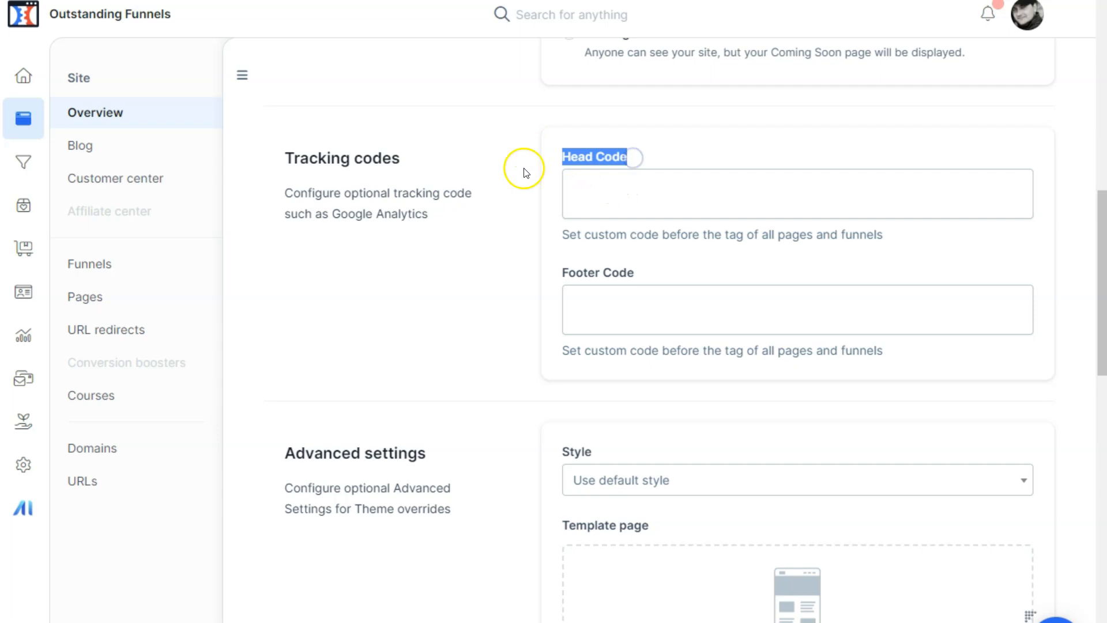
left_click(488, 168)
left_click_drag(559, 156, 634, 156)
left_click(634, 157)
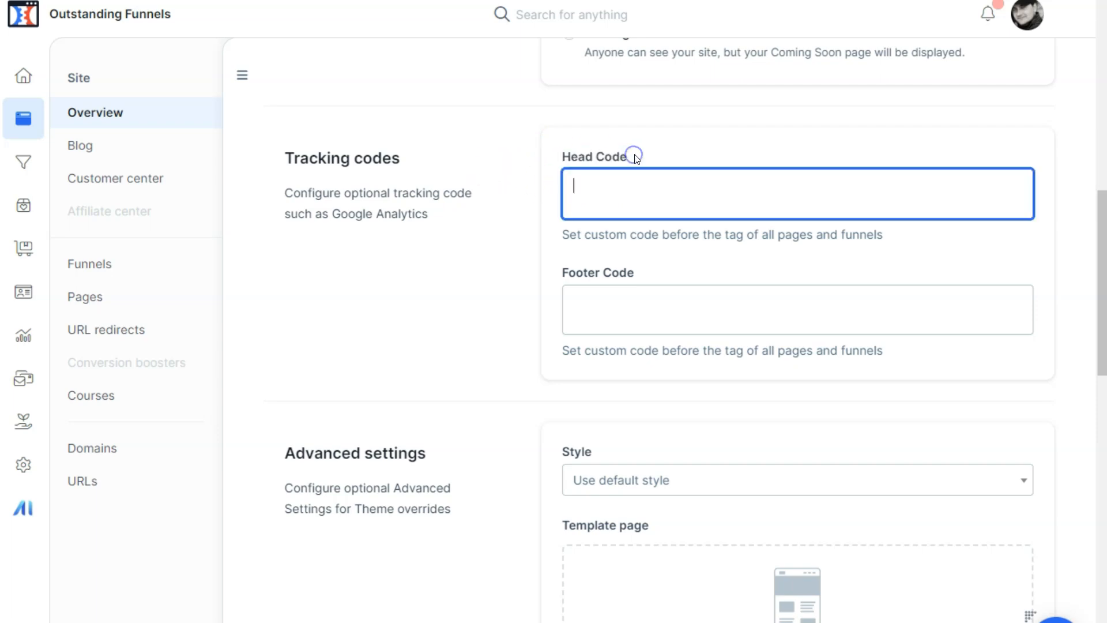
left_click(652, 269)
scroll(483, 241, "down", 1)
left_click(484, 241)
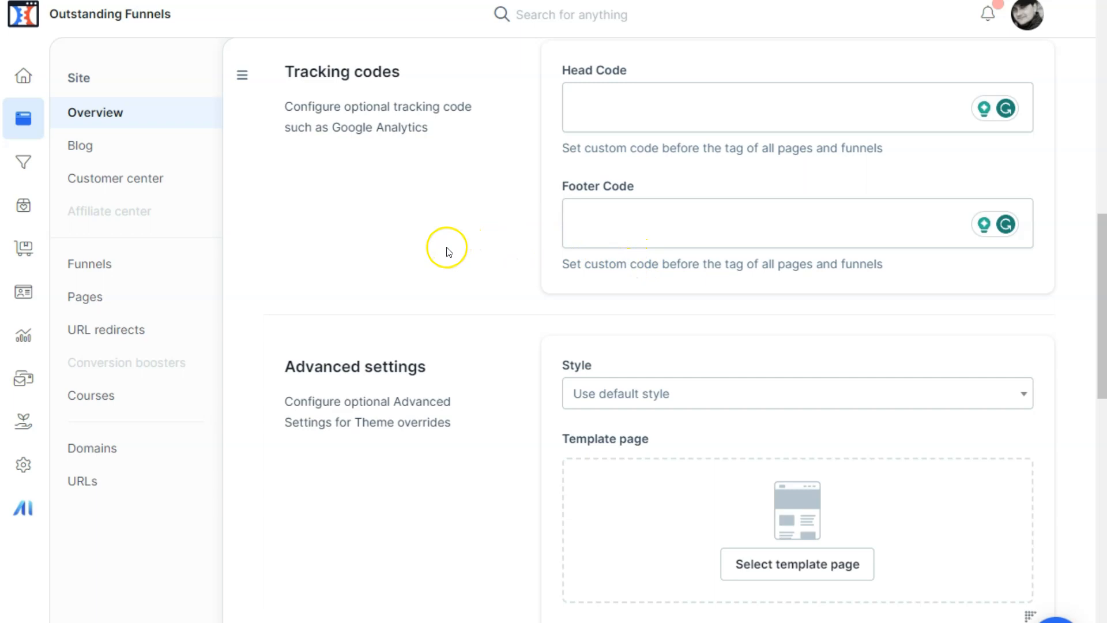
Step: Check the available styles and the template page, blog, store and homepage overrides in the advanced settings, keeping the default style
scroll(421, 340, "down", 3)
scroll(422, 341, "down", 2)
left_click(698, 138)
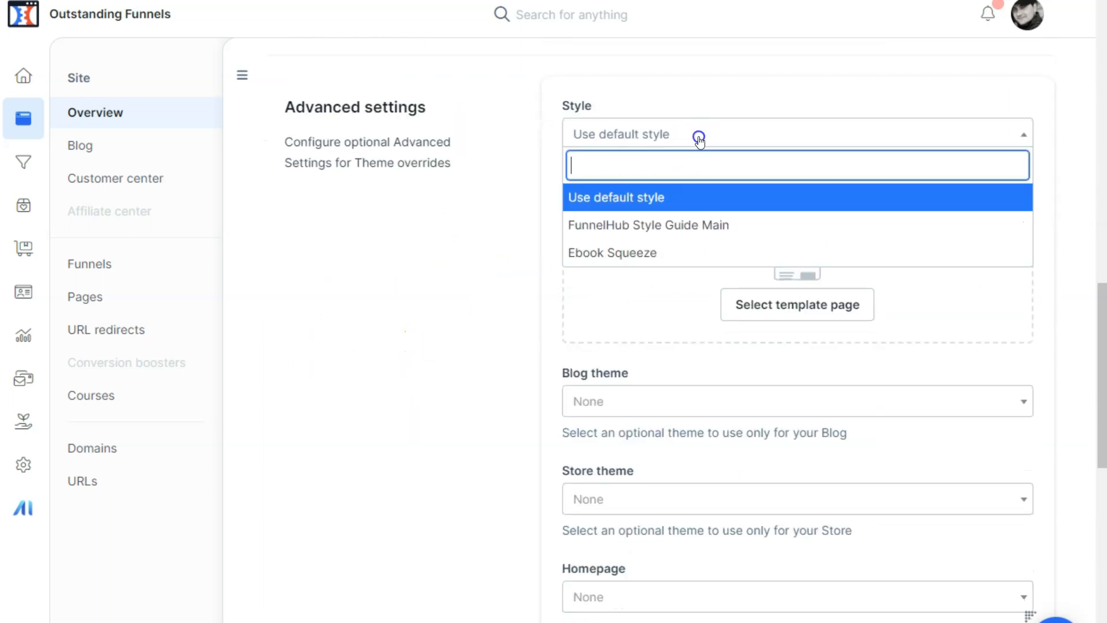
left_click(420, 267)
scroll(623, 294, "down", 2)
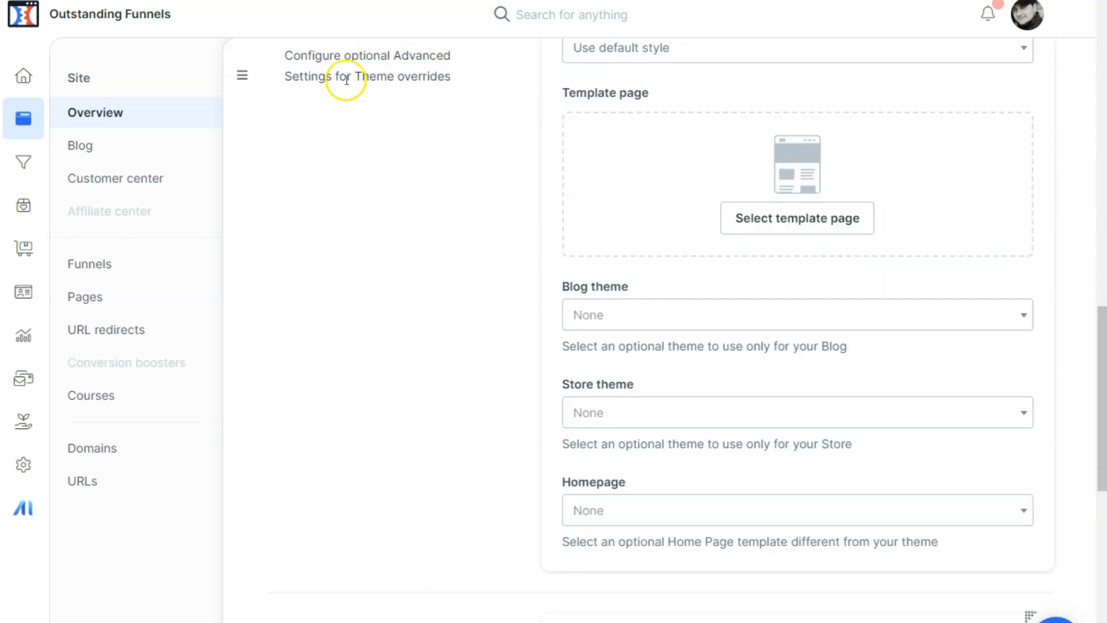
left_click_drag(347, 79, 479, 91)
left_click(479, 90)
scroll(478, 222, "down", 2)
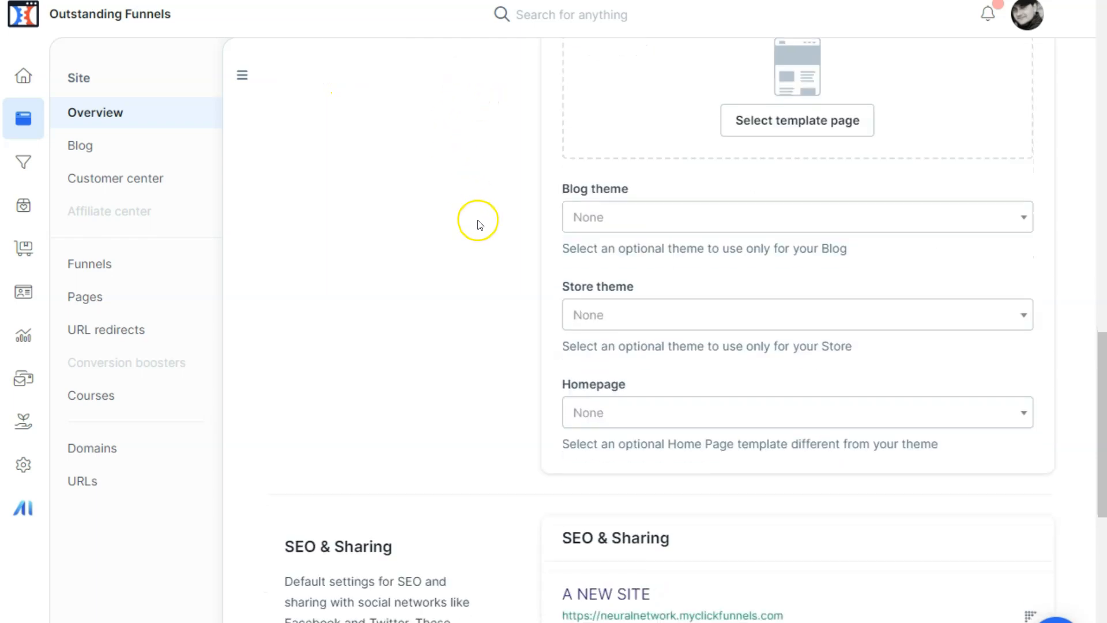
Step: Examine the default page title and default page description in the SEO & Sharing settings
scroll(478, 222, "down", 5)
scroll(480, 221, "down", 3)
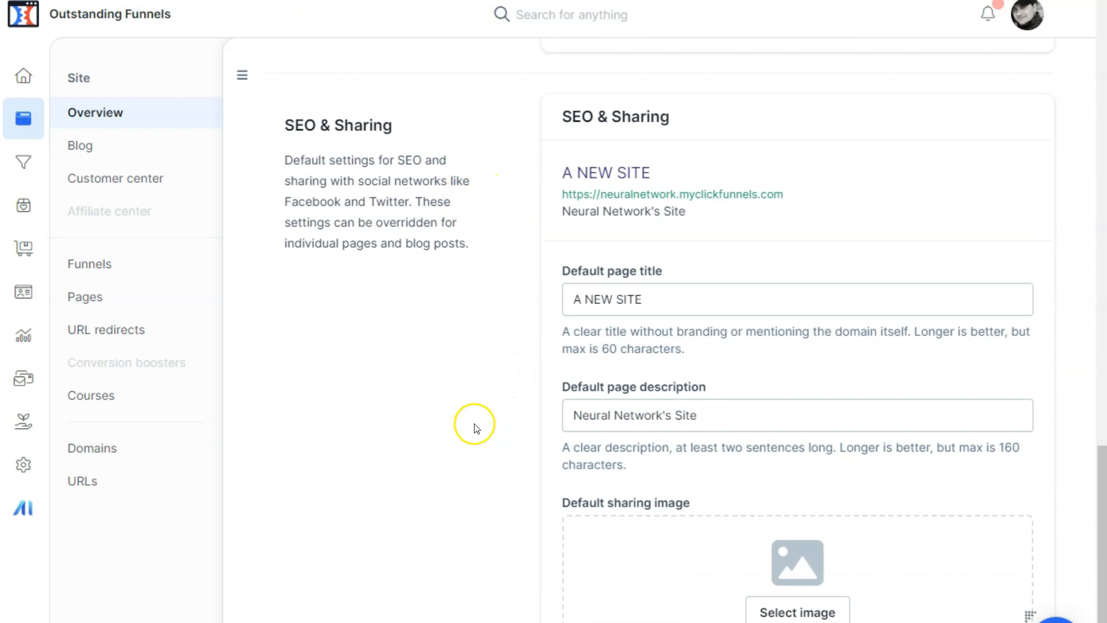
scroll(500, 261, "up", 20)
left_click(477, 53)
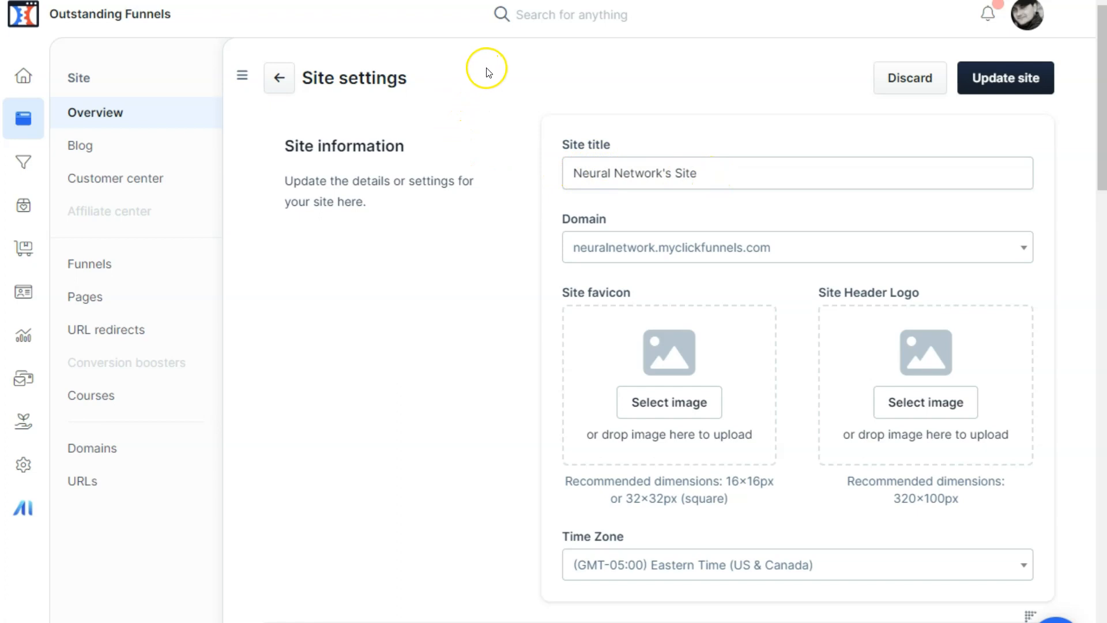
scroll(445, 442, "down", 15)
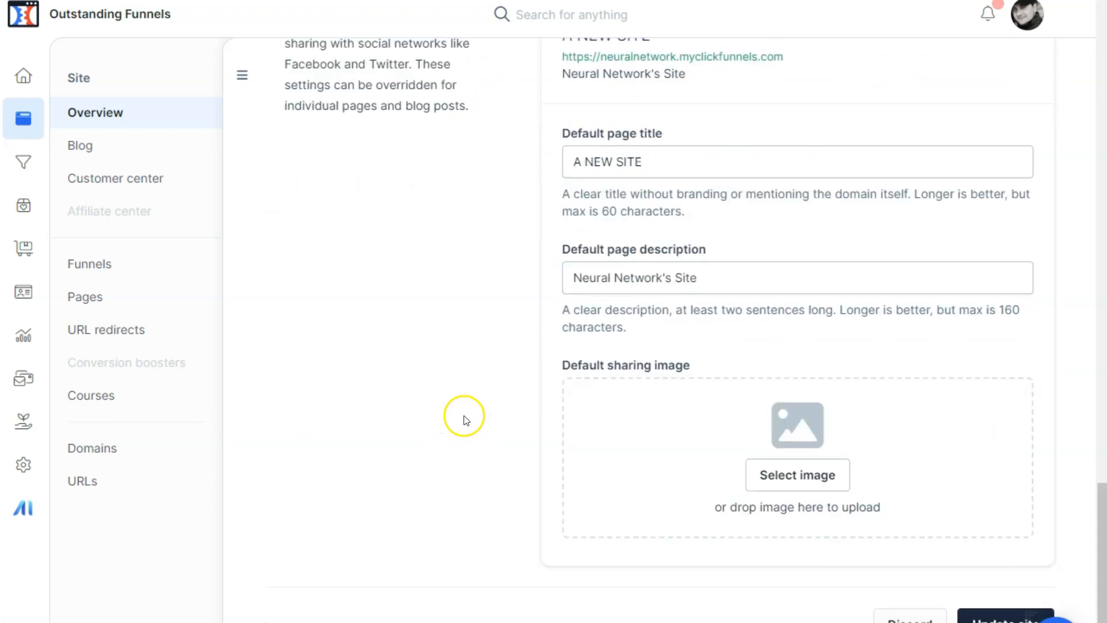
scroll(466, 419, "up", 2)
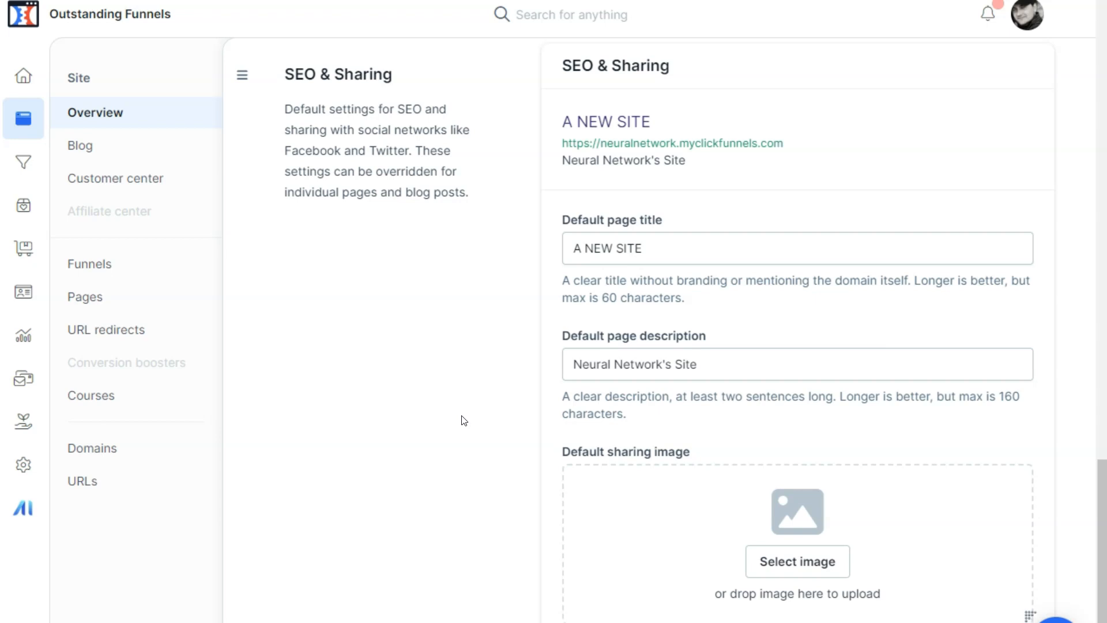
left_click(450, 409)
left_click_drag(568, 364, 753, 365)
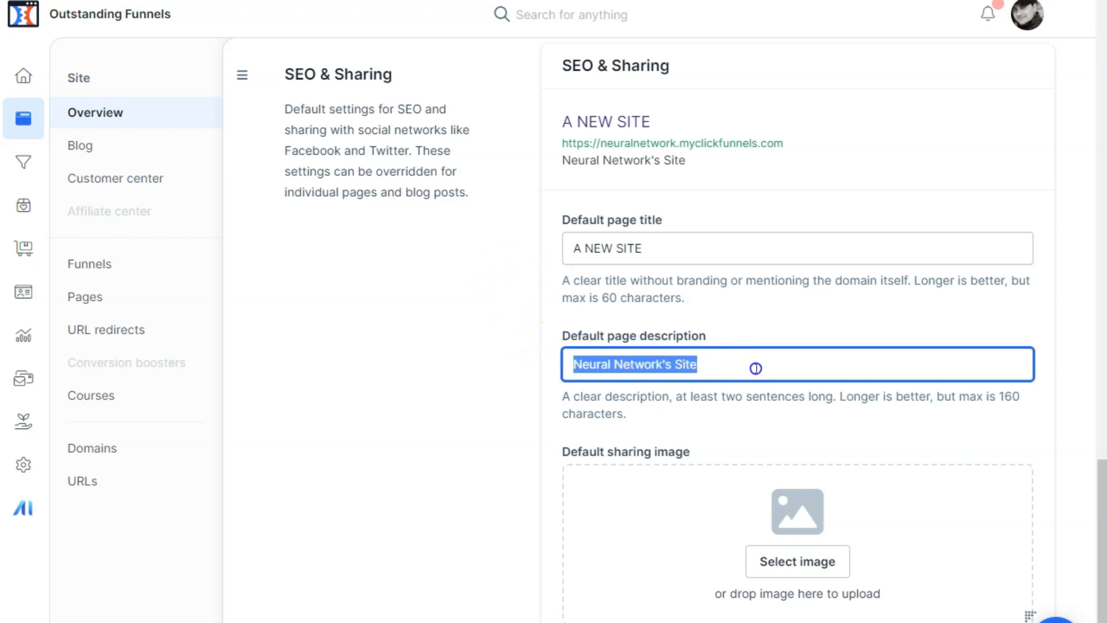
left_click(764, 368)
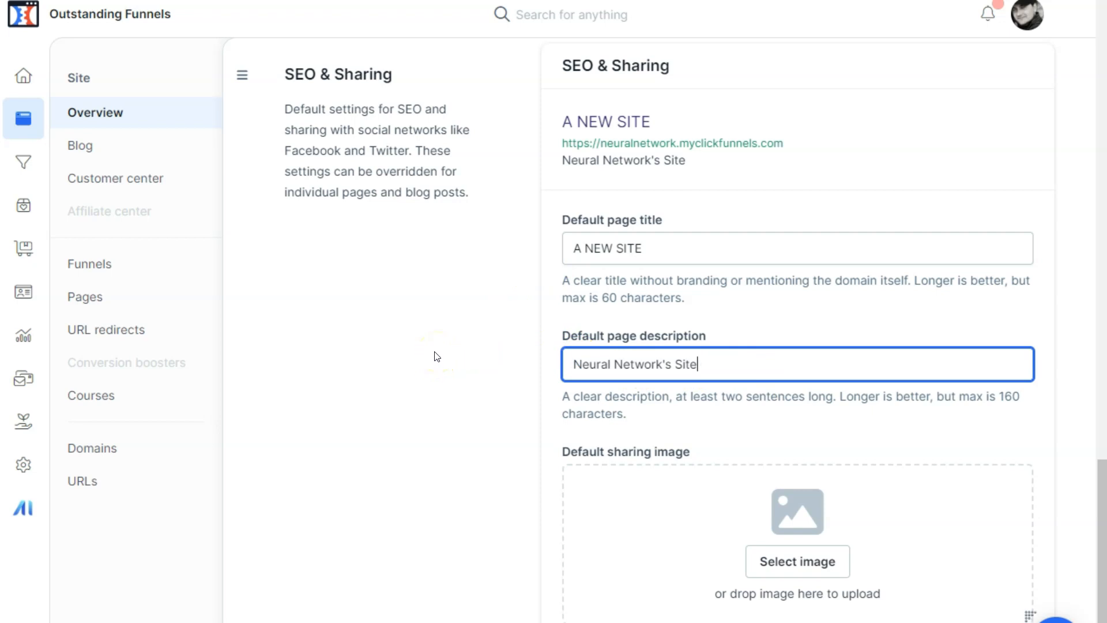
left_click(566, 230)
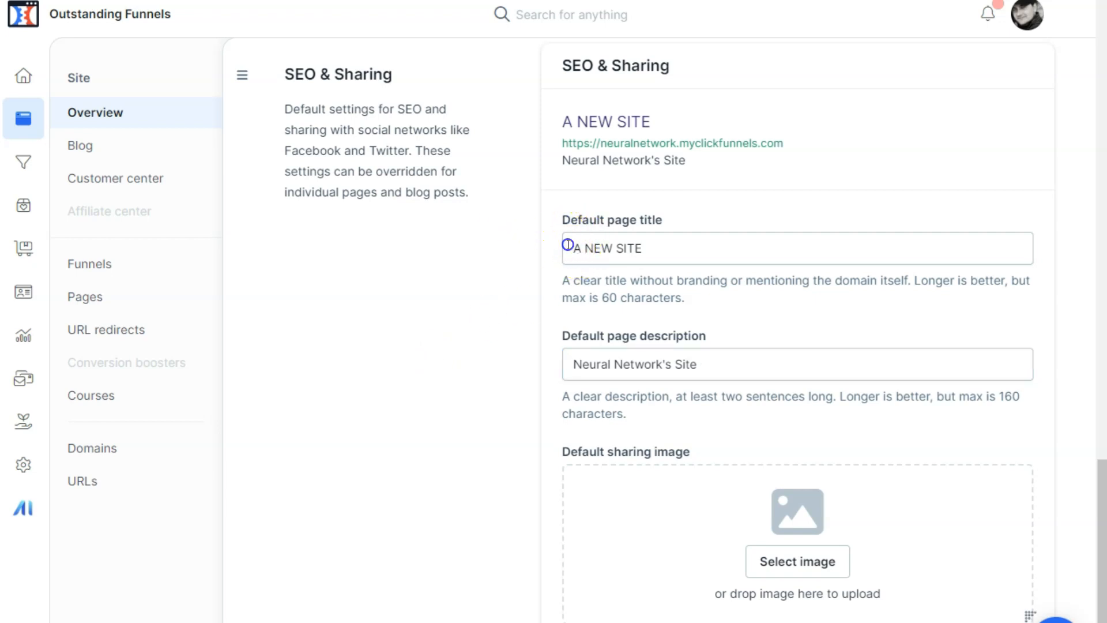
left_click_drag(579, 259, 683, 251)
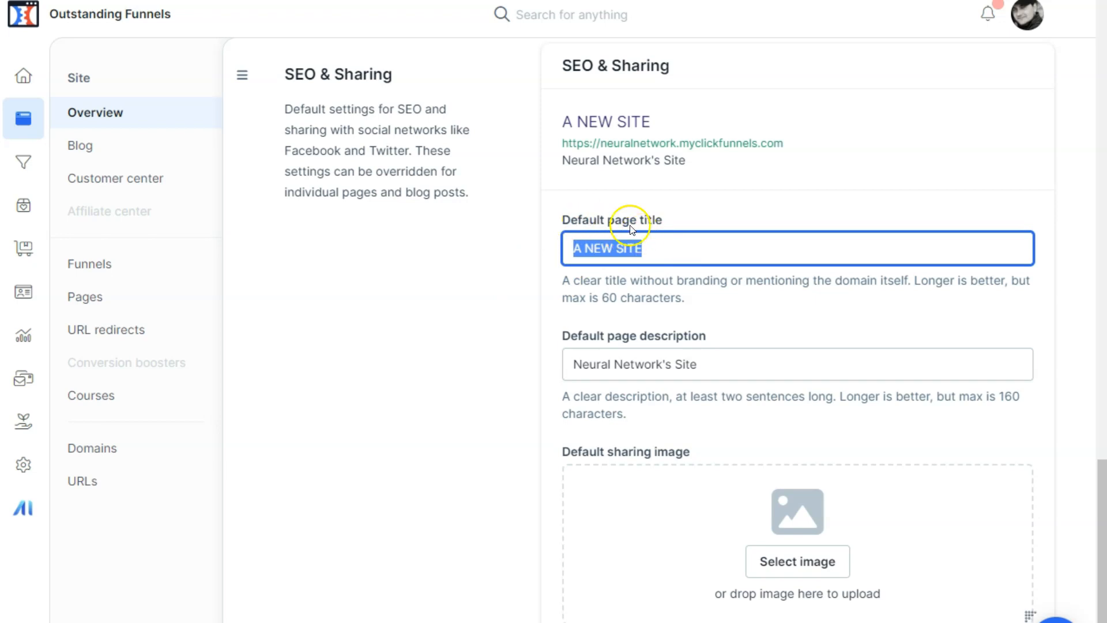
left_click(550, 226)
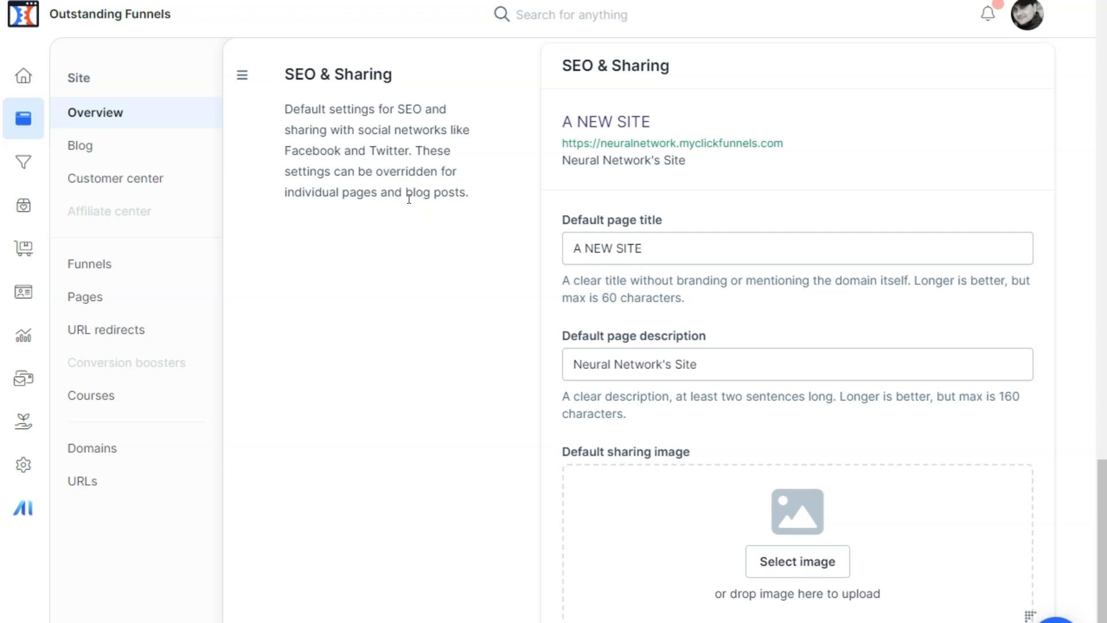
Step: Clear the default page title in the SEO & Sharing settings
left_click_drag(570, 248, 676, 251)
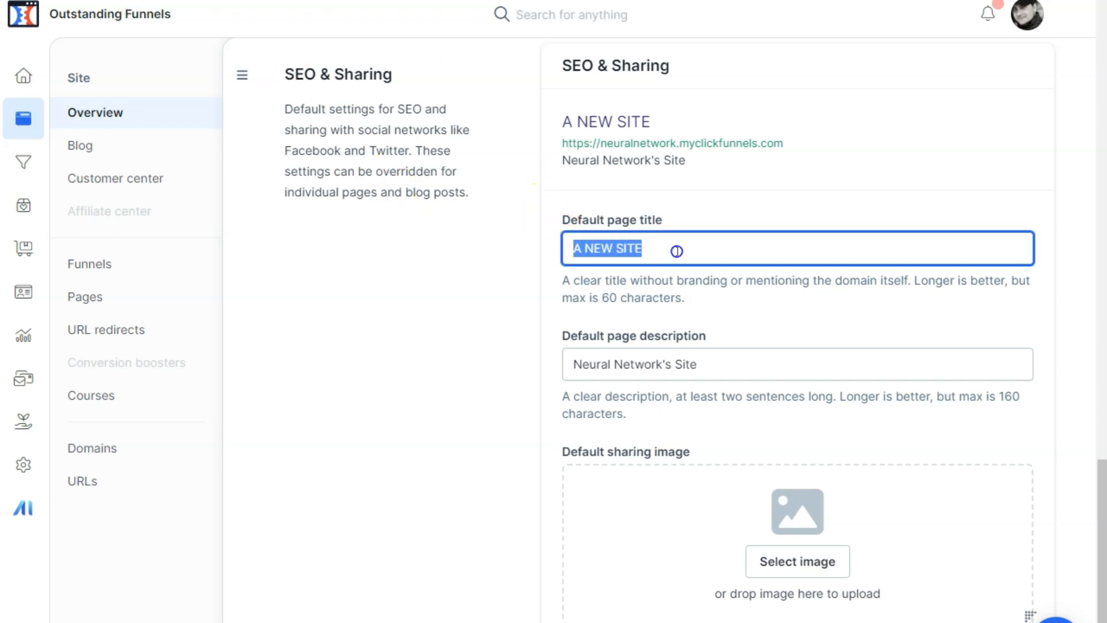
key("BackSpace")
left_click(462, 219)
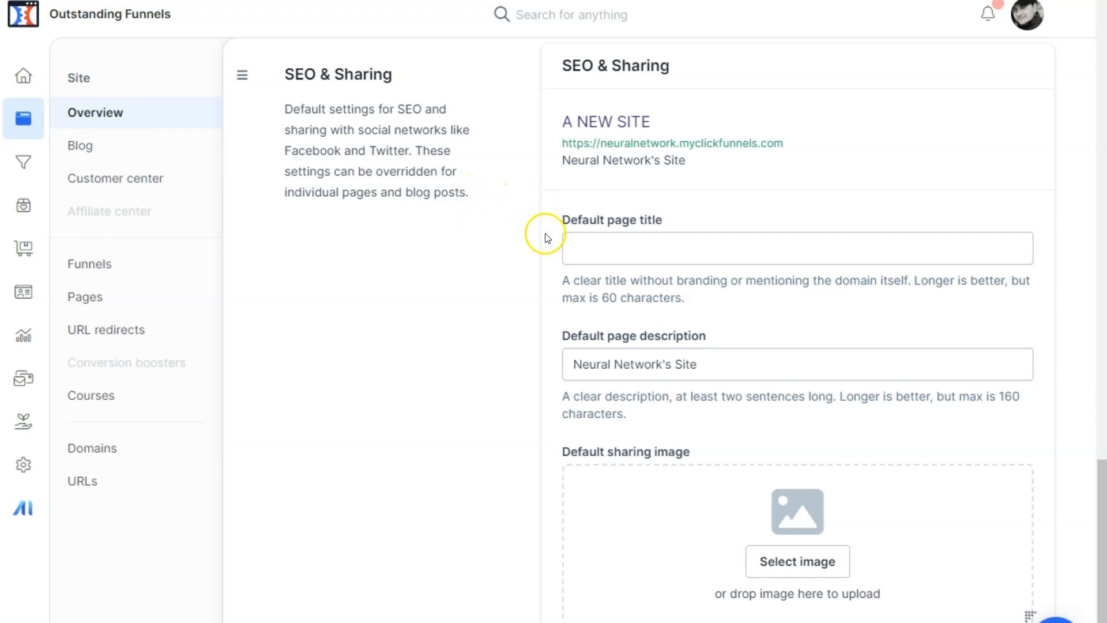
Step: Check the default sharing image setting, and save the site settings, dismissing the notification
scroll(749, 199, "down", 2)
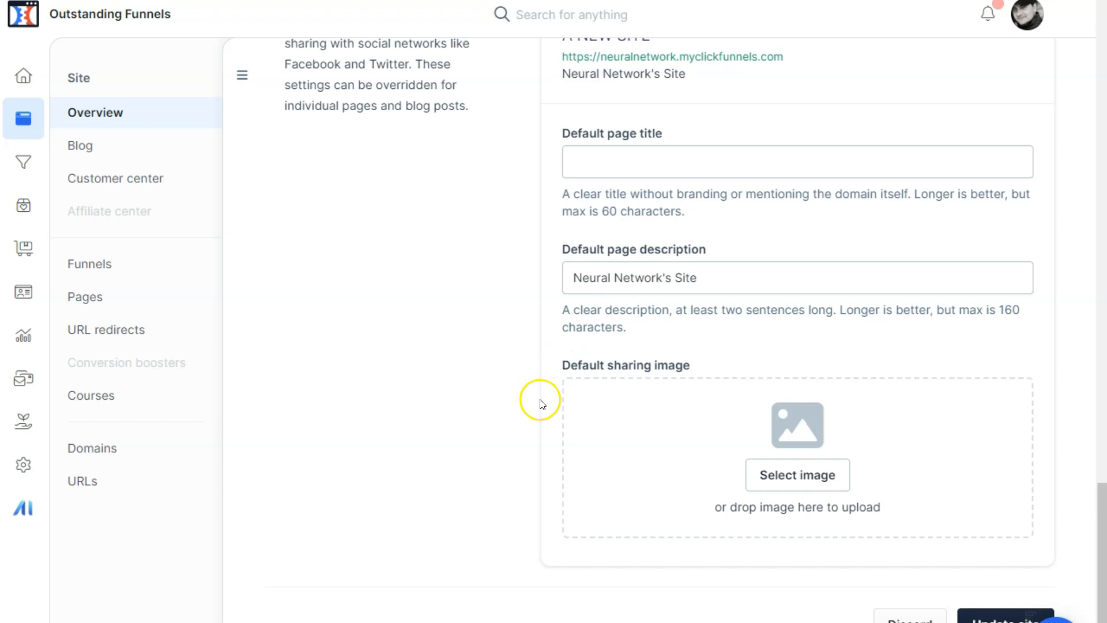
left_click_drag(568, 365, 704, 366)
left_click(706, 367)
triple_click(579, 369)
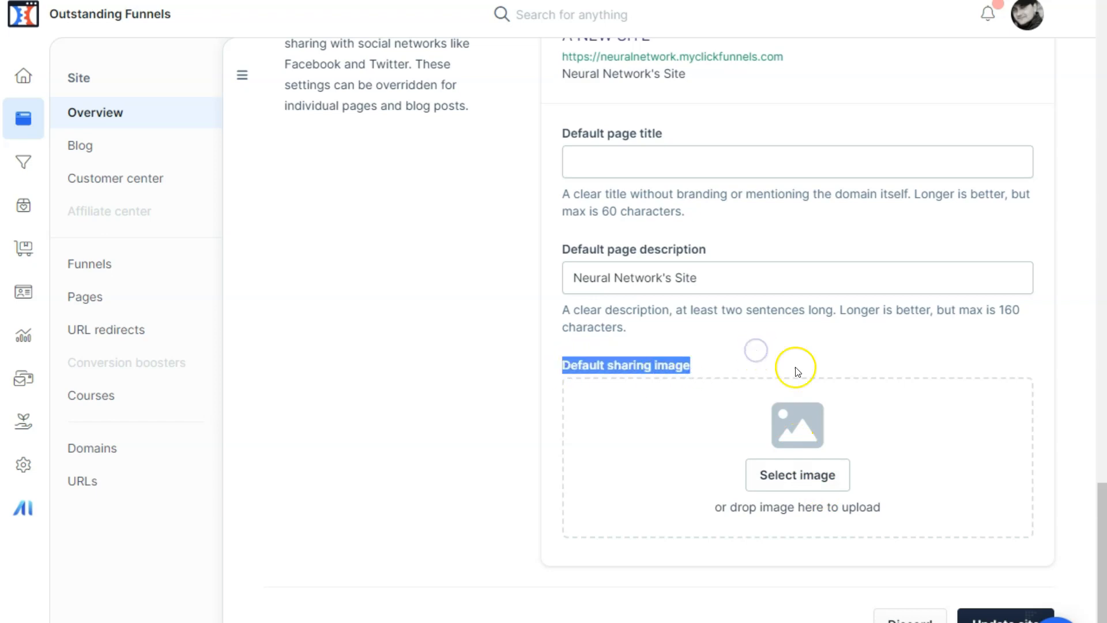
left_click(992, 613)
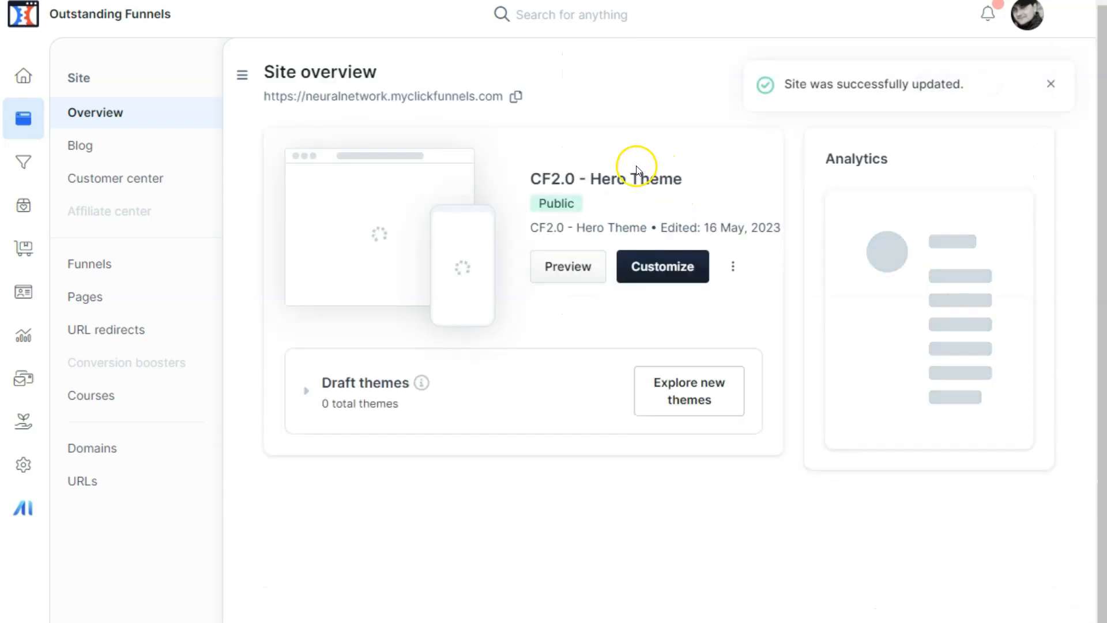
left_click(1051, 87)
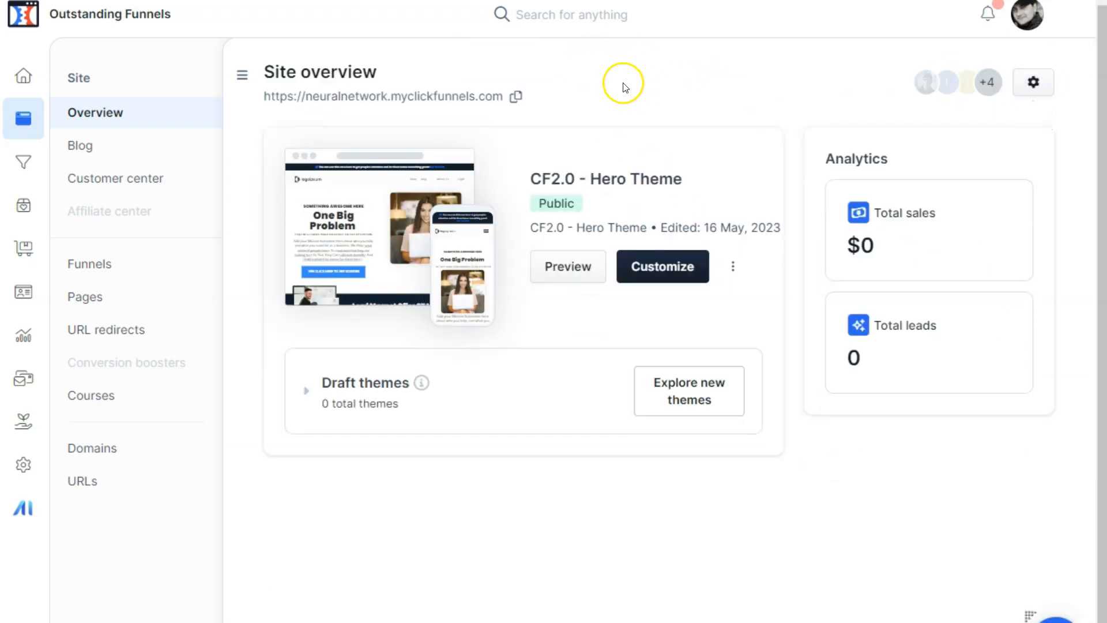